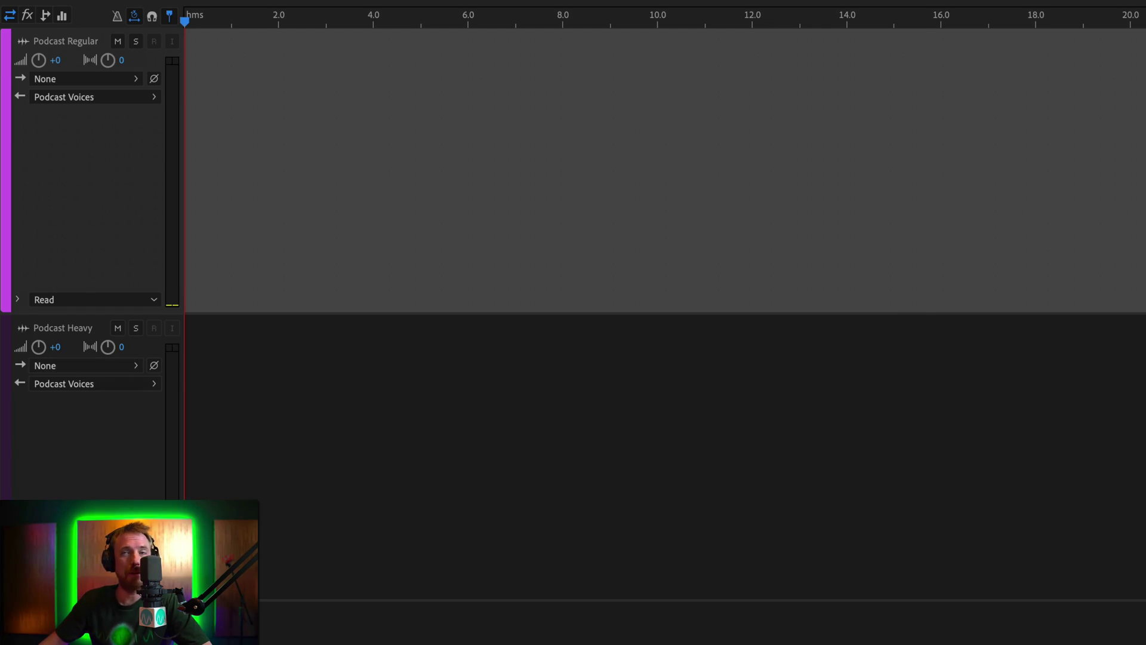
Place Podcast One Before at the start of Podcast Regular, open it, and play the 5.102–7.350 s gap
{"action": "left_click_drag", "start_coordinate": [6, 114], "coordinate": [179, 128]}
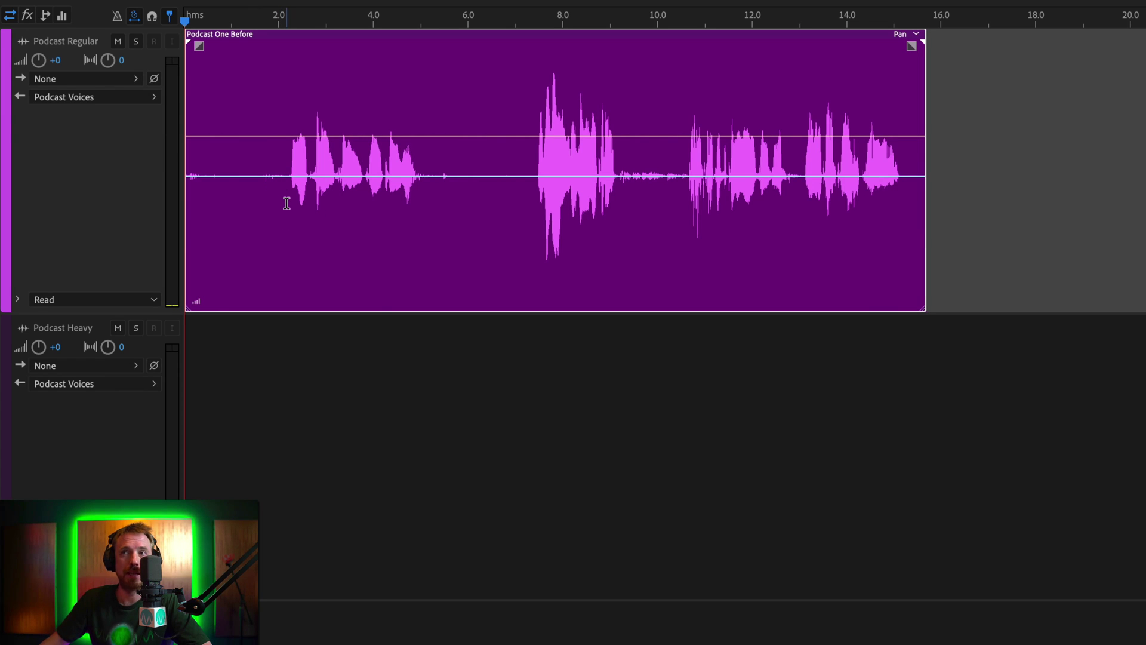
{"action": "double_click", "coordinate": [287, 203]}
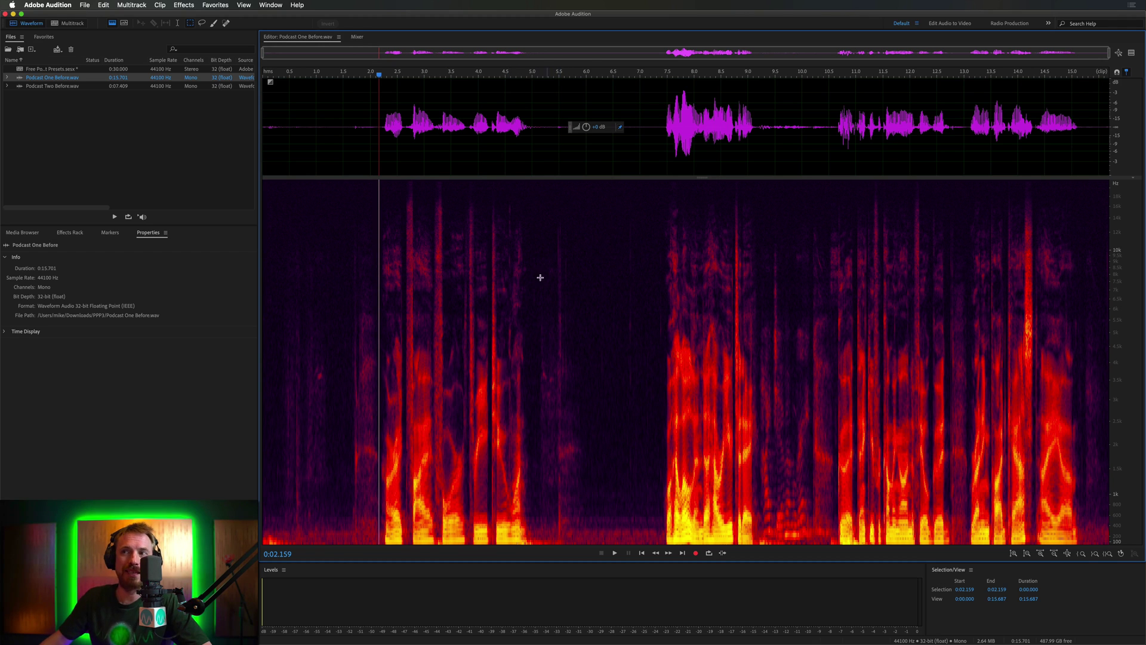
{"action": "left_click_drag", "start_coordinate": [539, 158], "coordinate": [659, 159]}
{"action": "key", "text": "space"}
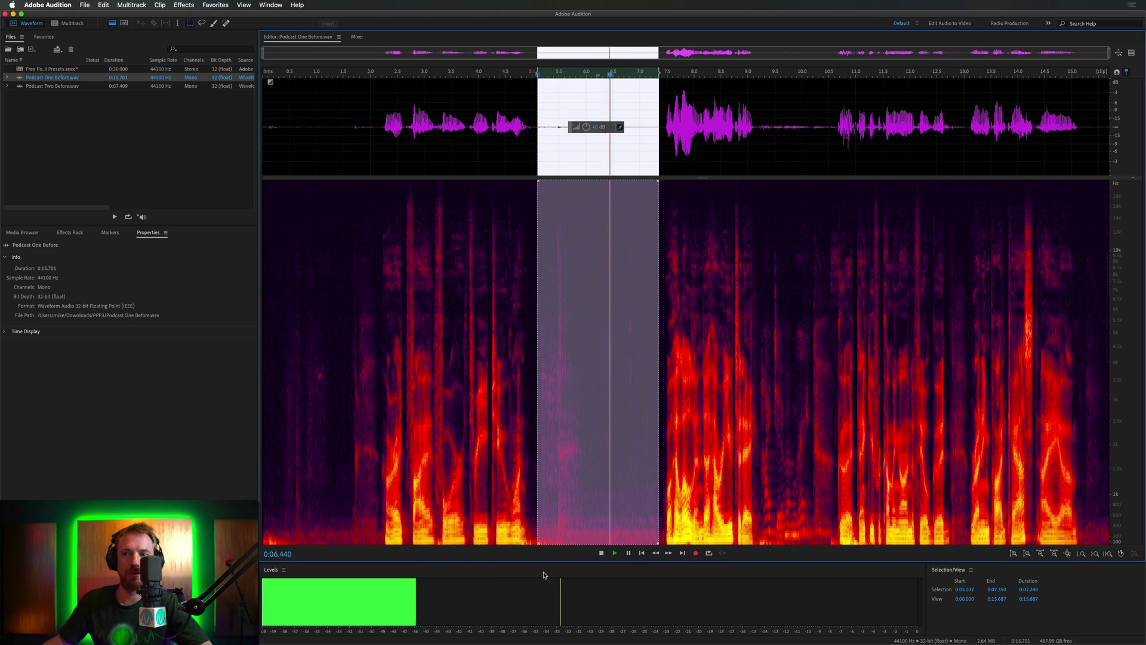
Normalize the gap to -0.1 dB from Favorites, listen, then undo it
{"action": "left_click", "coordinate": [211, 6]}
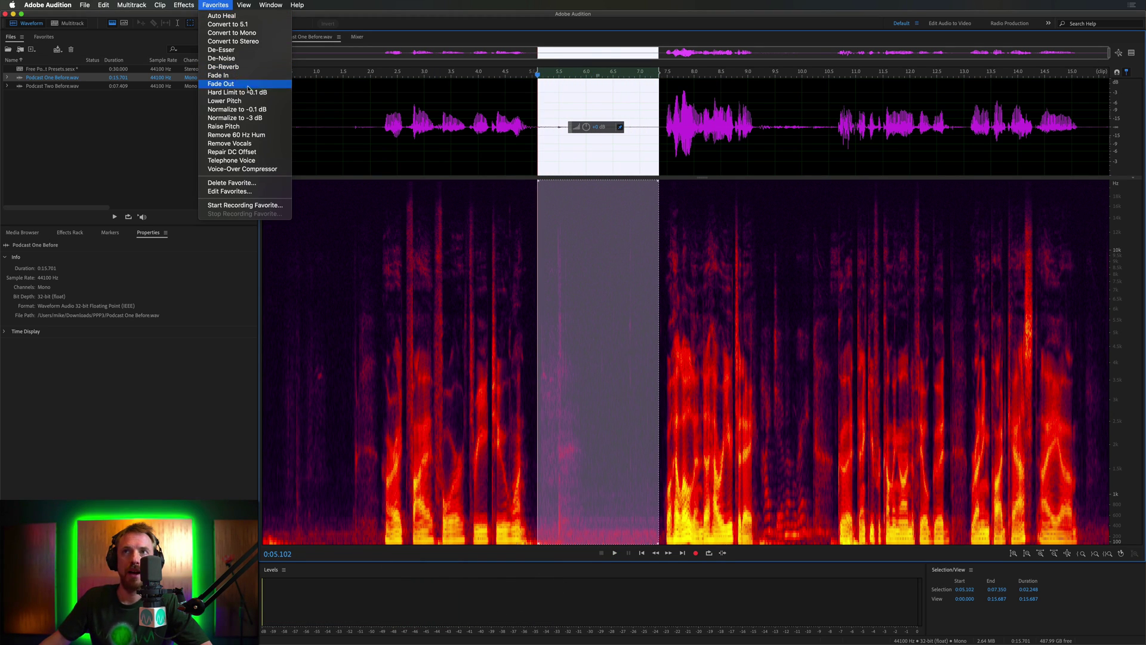
{"action": "left_click", "coordinate": [237, 109]}
{"action": "key", "text": "space"}
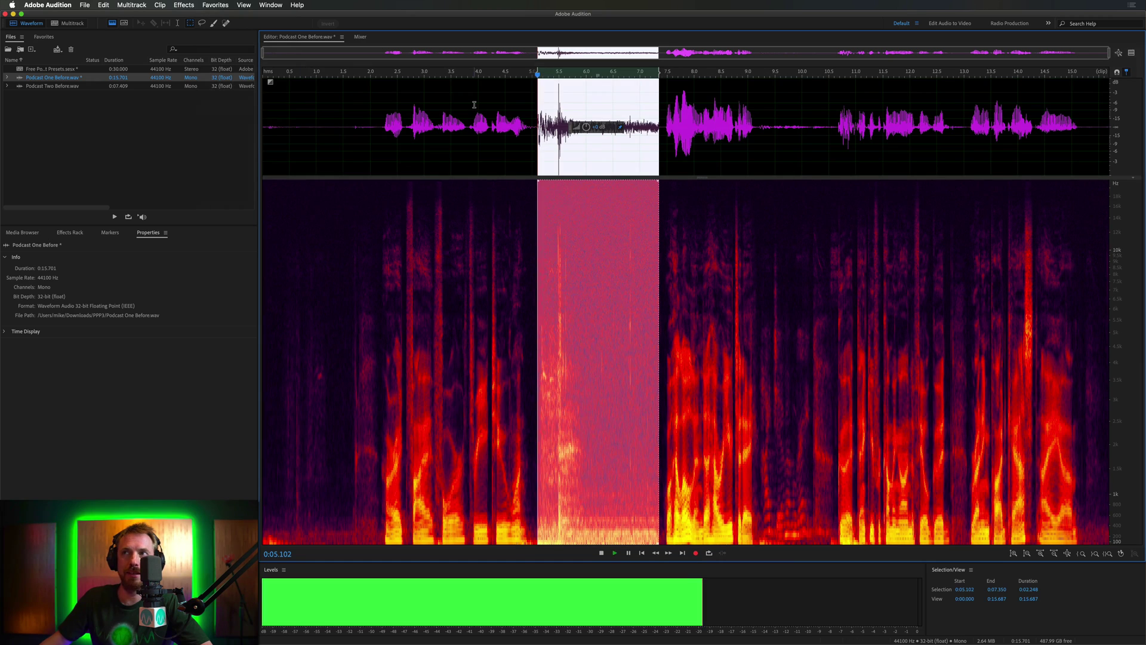
{"action": "key", "text": "space"}
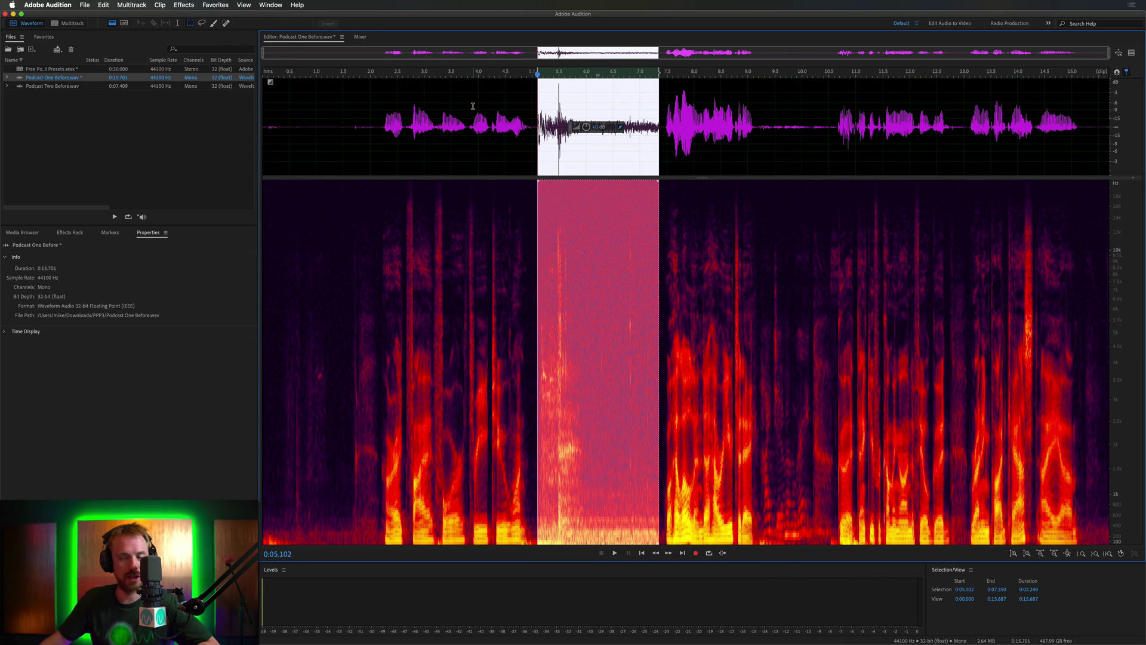
{"action": "key", "text": "super+z"}
Play from 7.383 s, boost the 9.225–10.112 s gap's volume, listen, then undo the boost
{"action": "left_click", "coordinate": [660, 113]}
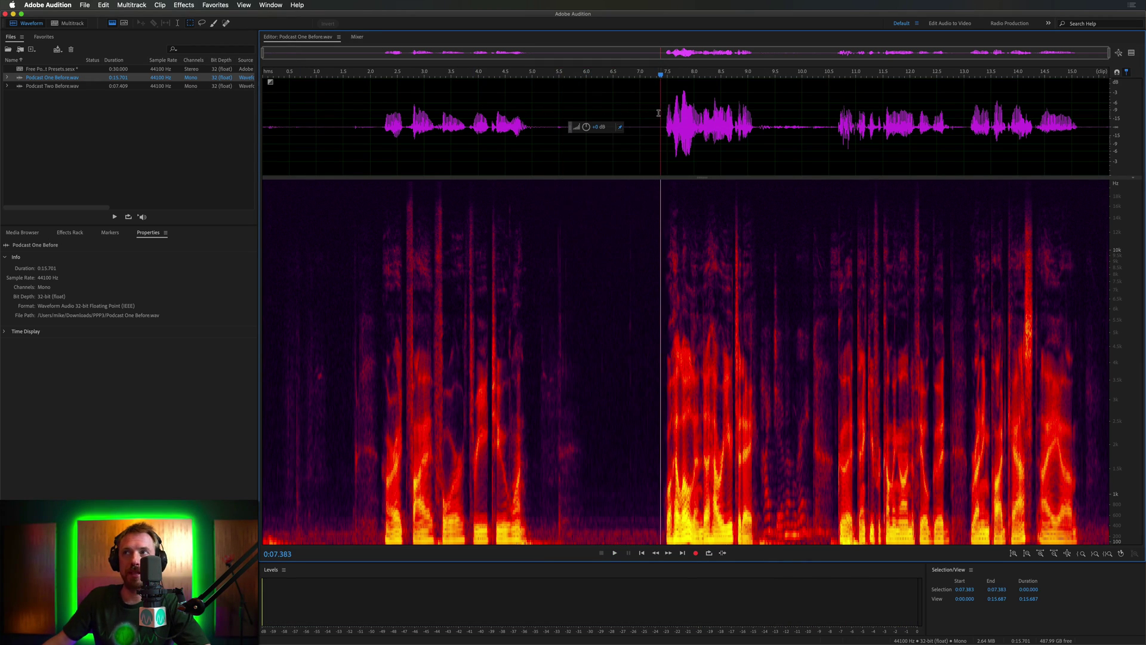
{"action": "key", "text": "space"}
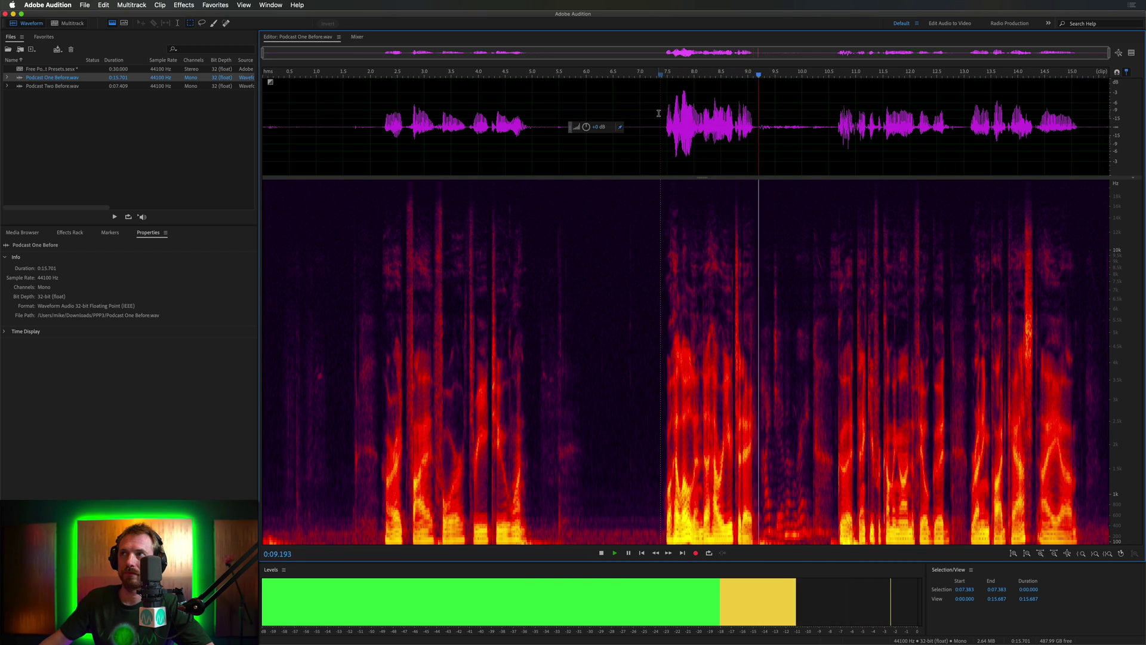
{"action": "key", "text": "space"}
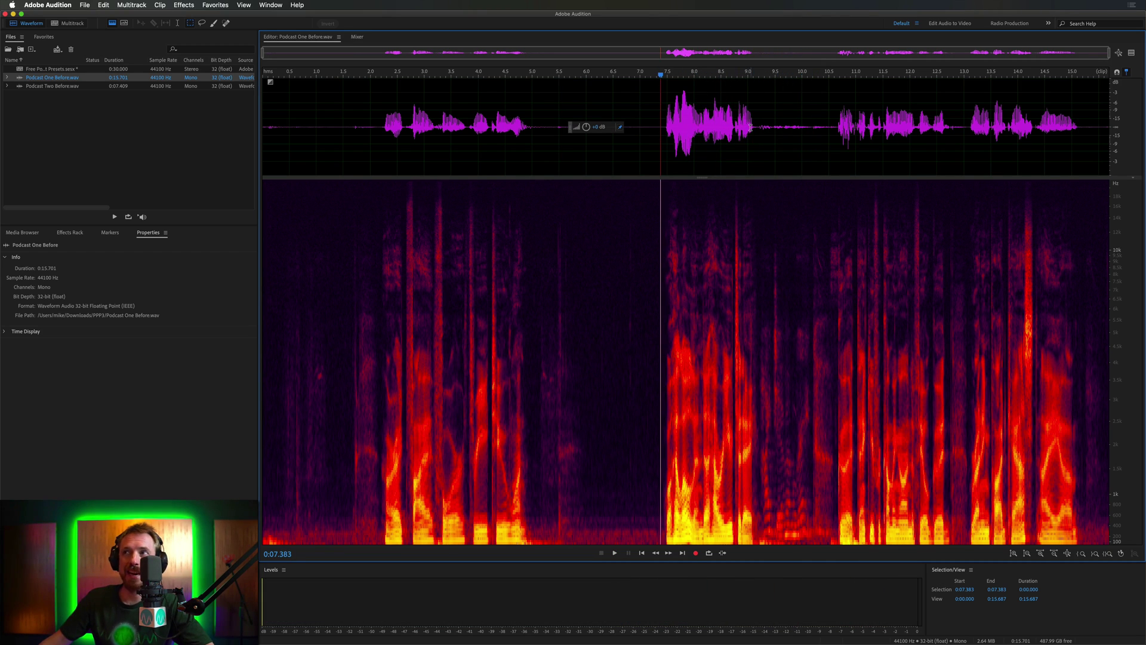
{"action": "left_click_drag", "start_coordinate": [760, 127], "coordinate": [808, 127]}
{"action": "key", "text": "space"}
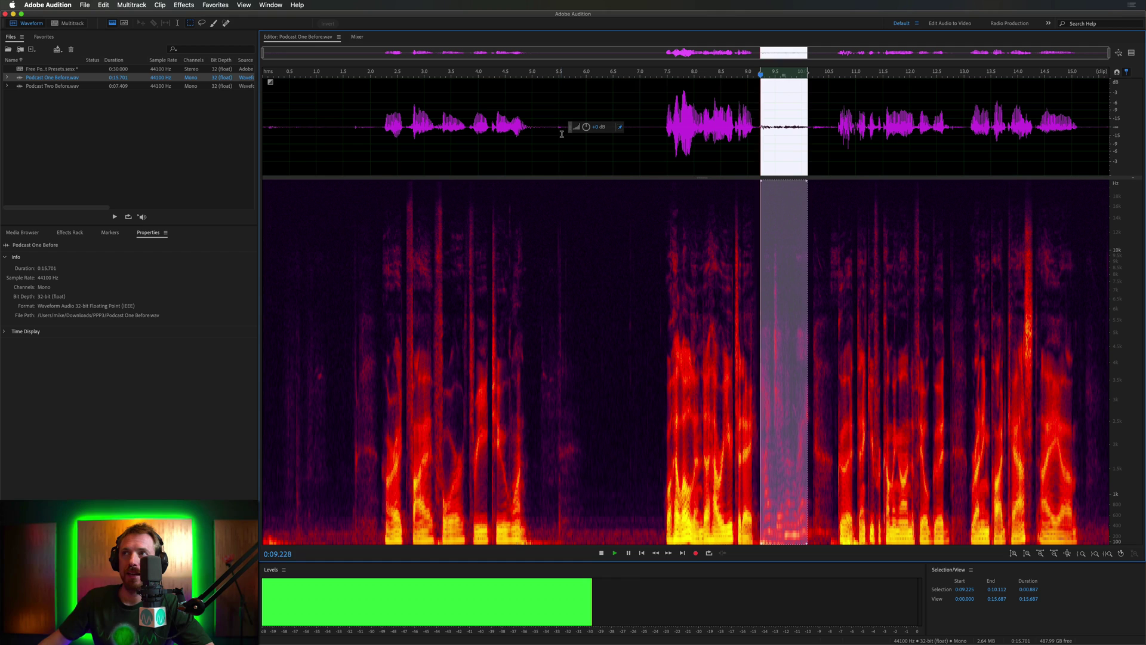
{"action": "left_click_drag", "start_coordinate": [586, 126], "coordinate": [724, 134]}
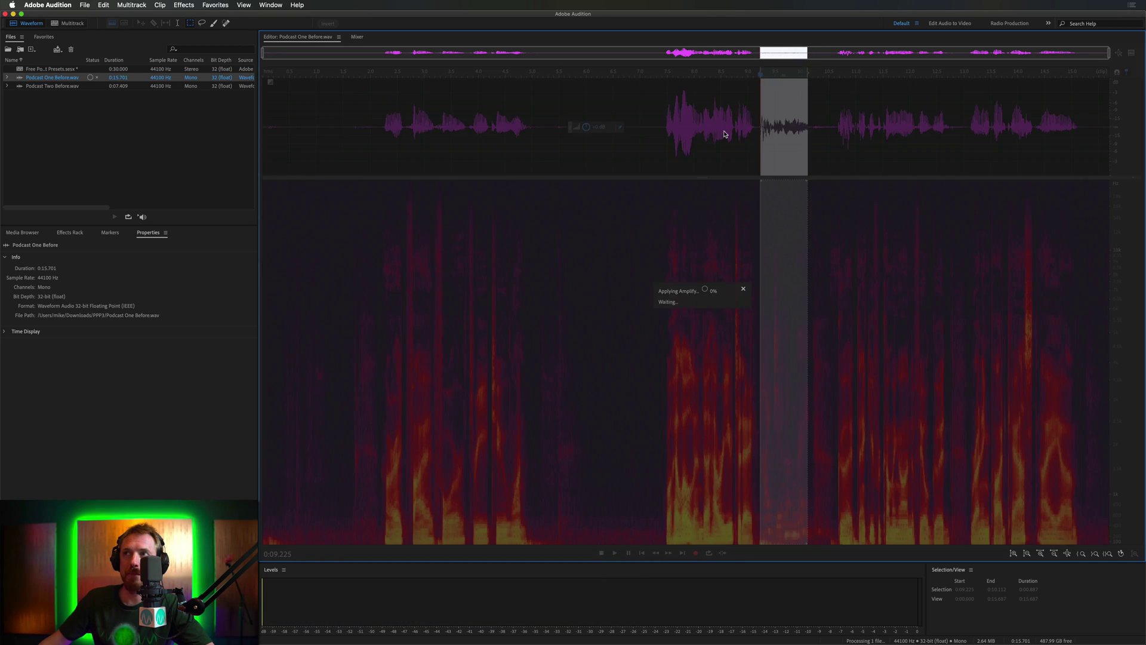
{"action": "key", "text": "space"}
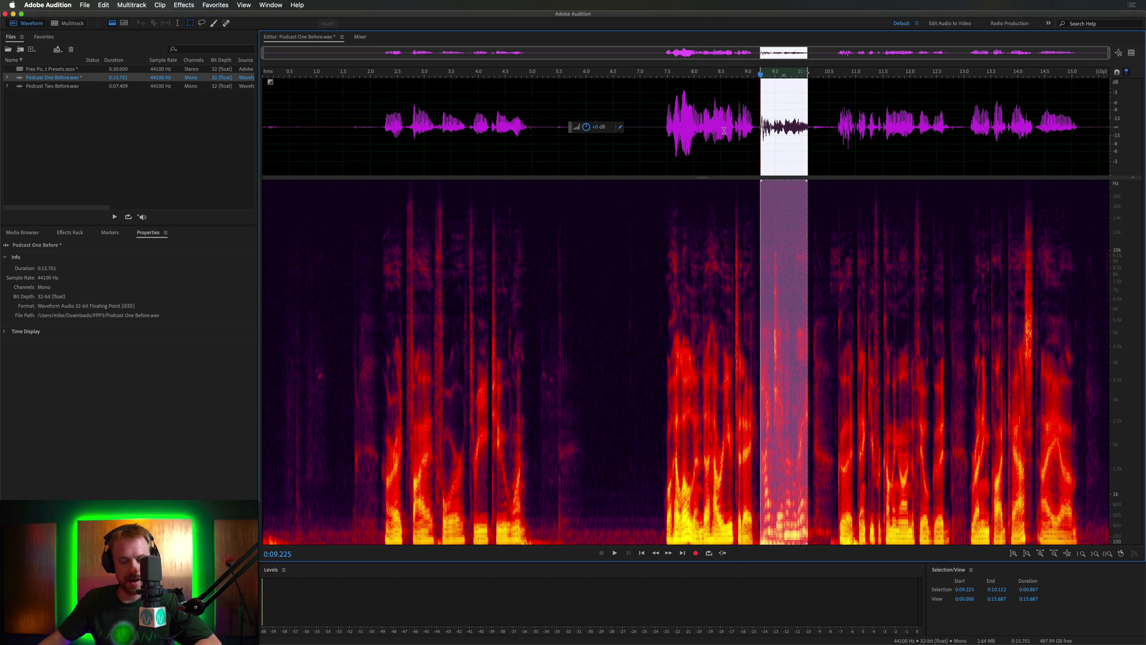
{"action": "key", "text": "super+z"}
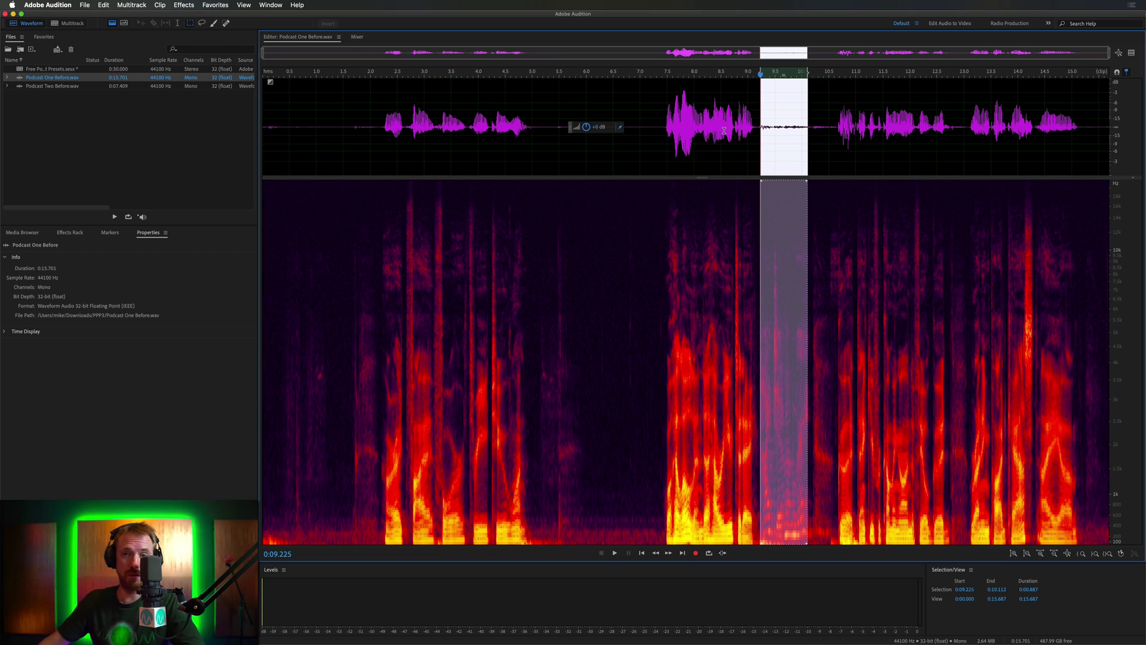
Select the gaps at 5.790–7.250 s and 9.175–10.087 s, then park the playhead at 7.823 s
{"action": "left_click", "coordinate": [755, 134]}
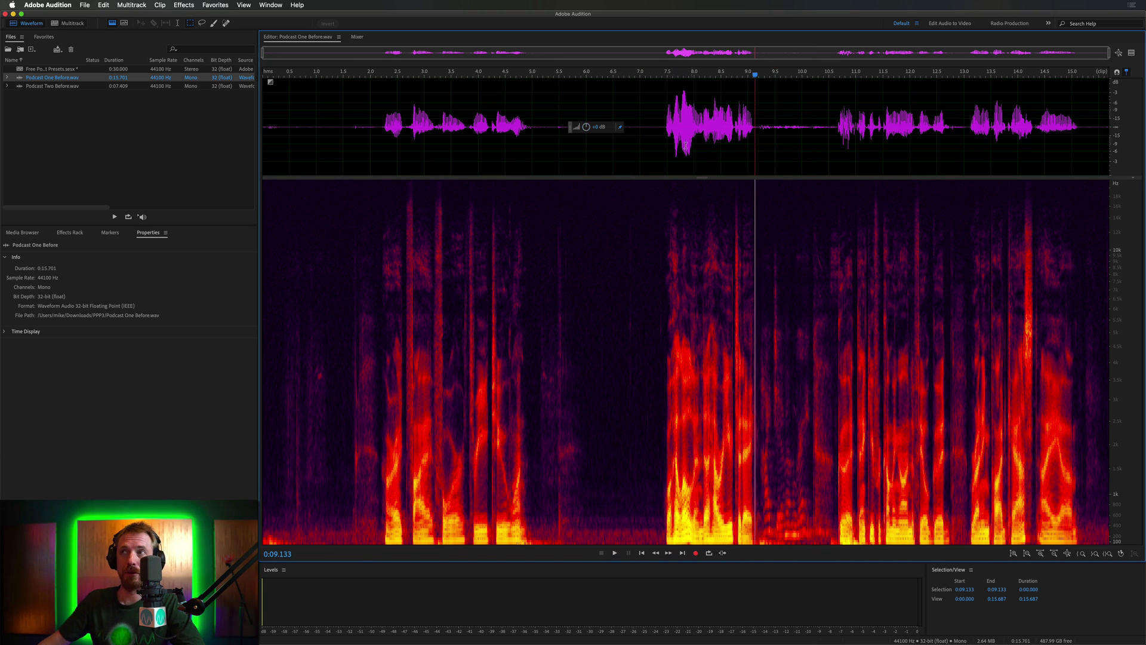
{"action": "left_click", "coordinate": [647, 139]}
{"action": "left_click_drag", "start_coordinate": [574, 156], "coordinate": [654, 143]}
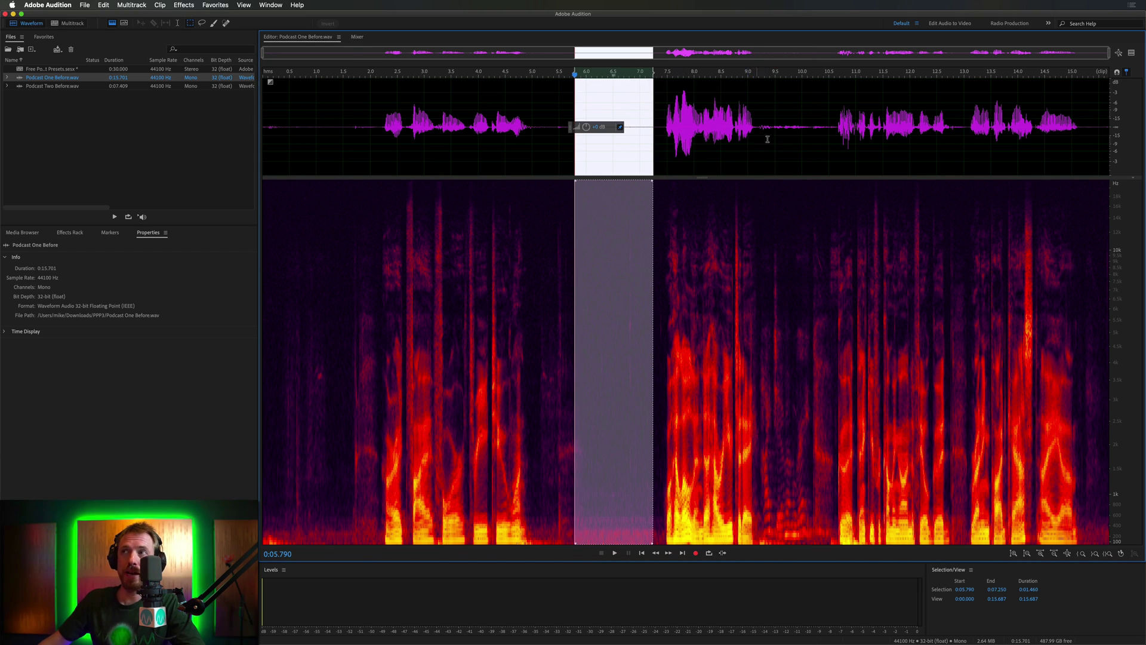
{"action": "left_click_drag", "start_coordinate": [757, 138], "coordinate": [806, 155]}
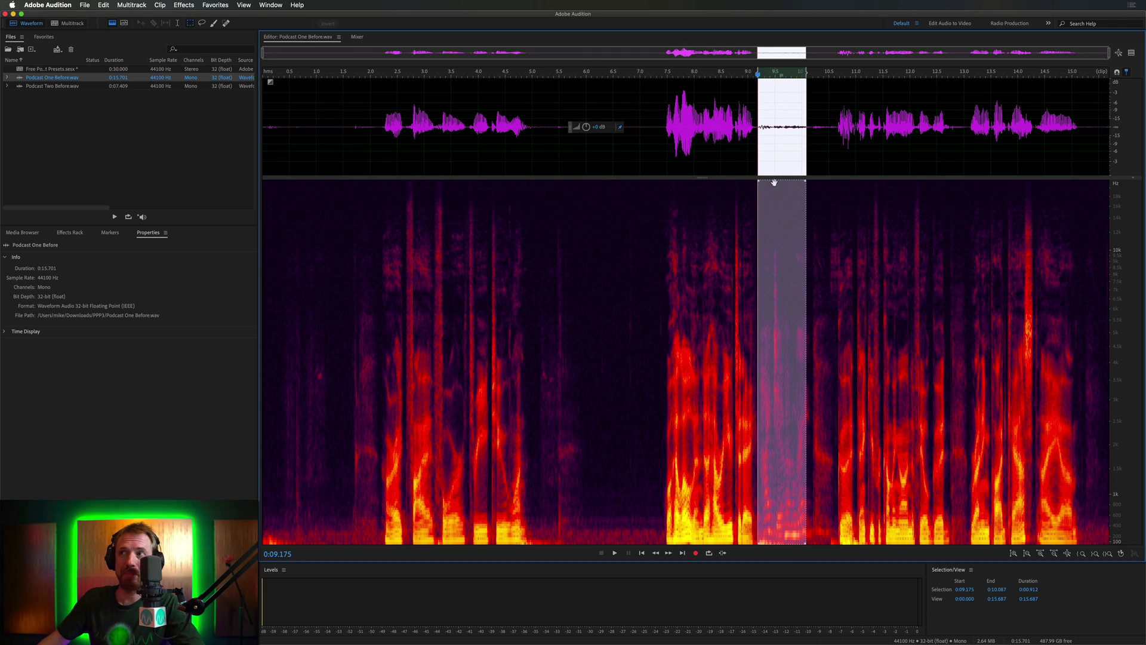
{"action": "left_click", "coordinate": [684, 149]}
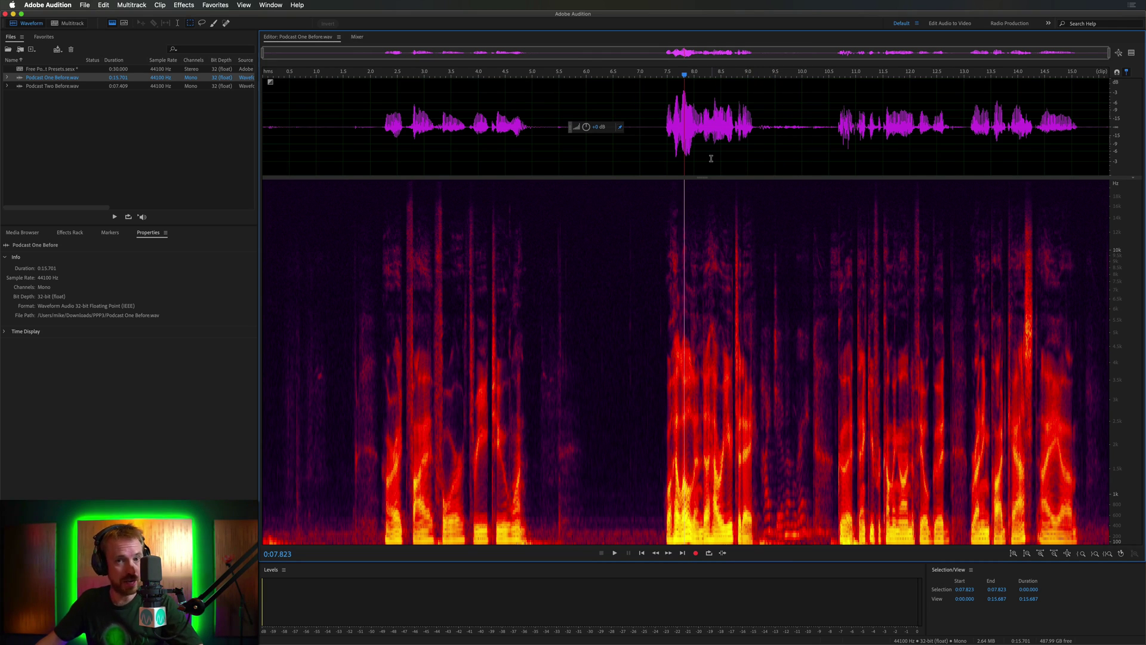
Return to the Free Podcast Presets session and play it from the start and from 6.773 s
{"action": "left_click", "coordinate": [69, 22]}
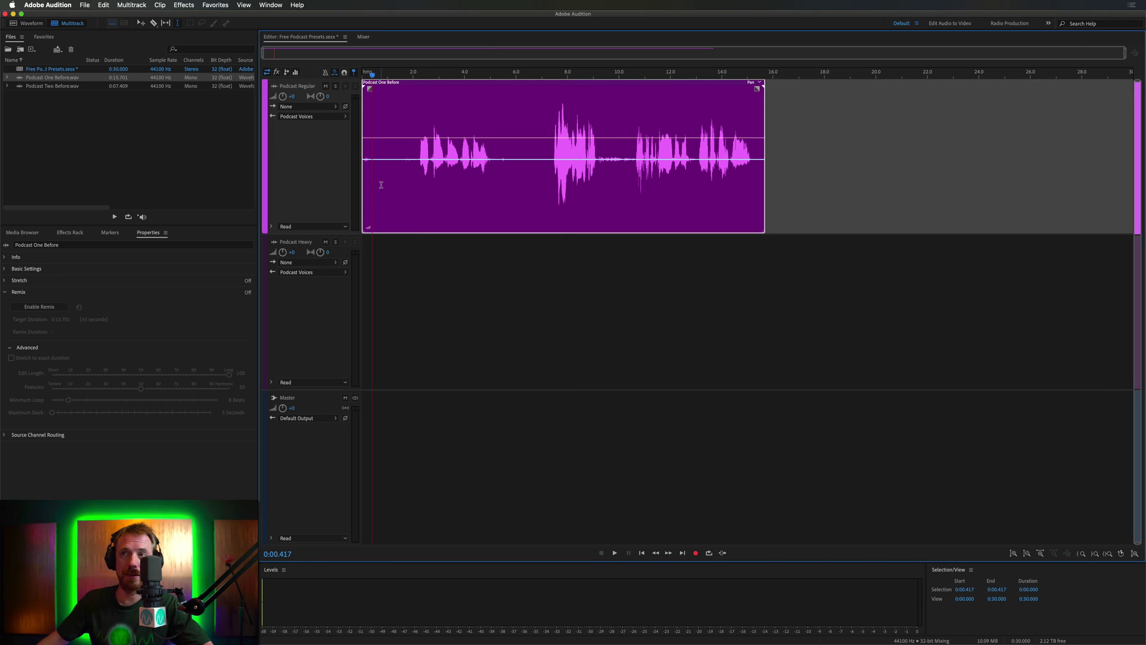
{"action": "key", "text": "space"}
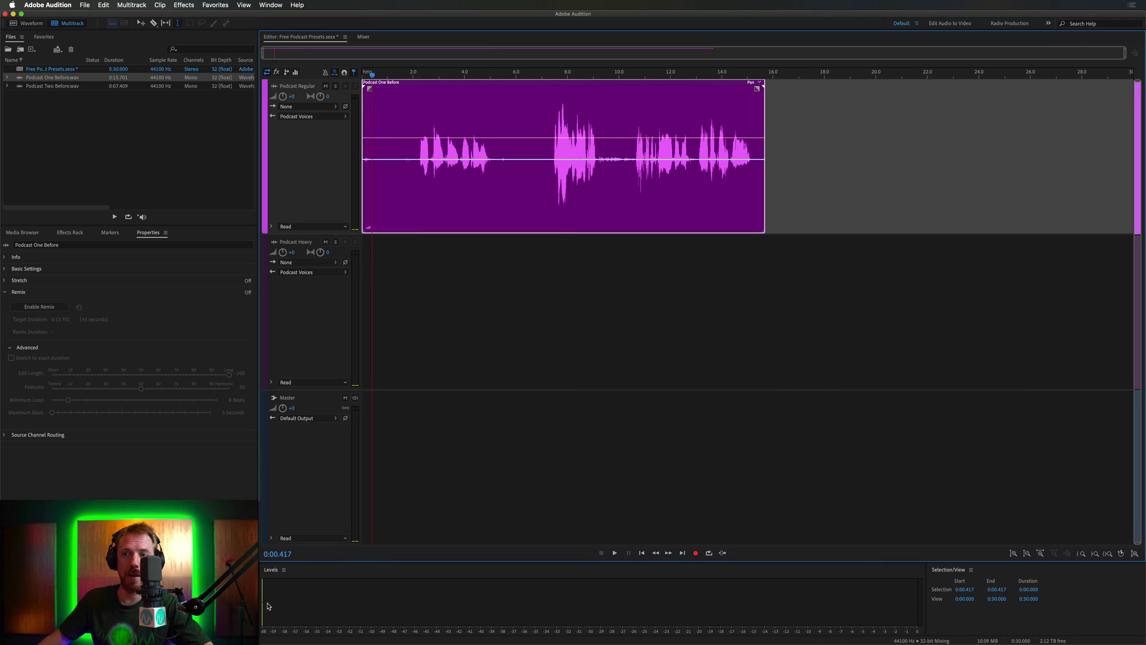
{"action": "key", "text": "space"}
{"action": "key", "text": "space"}
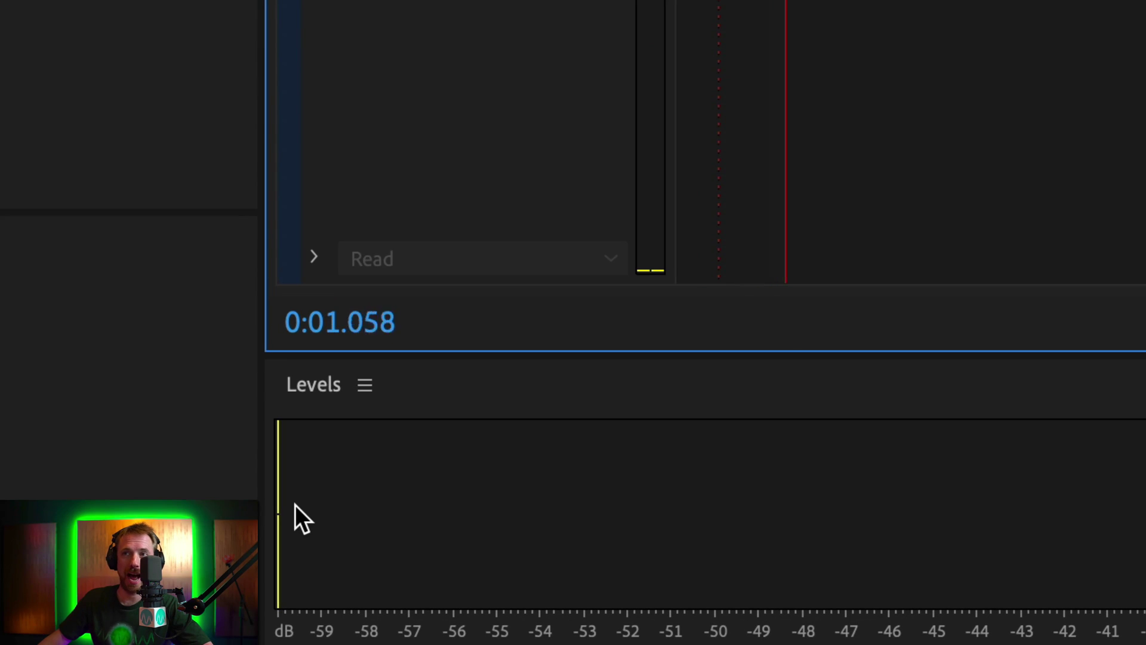
{"action": "key", "text": "space"}
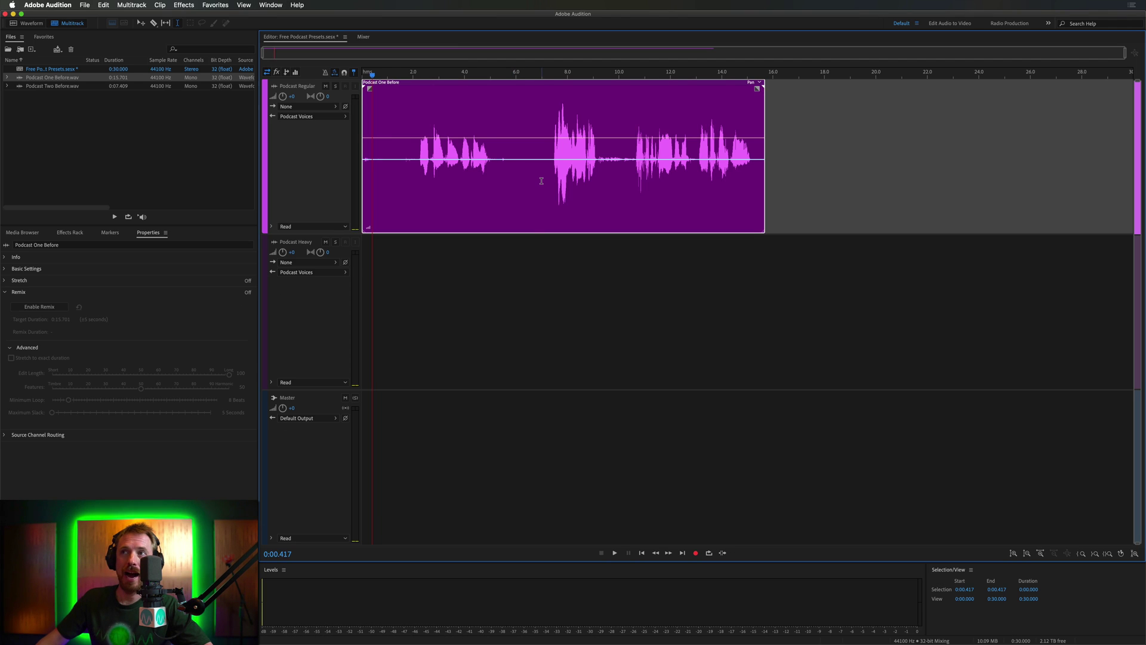
{"action": "left_click", "coordinate": [541, 179]}
{"action": "key", "text": "space"}
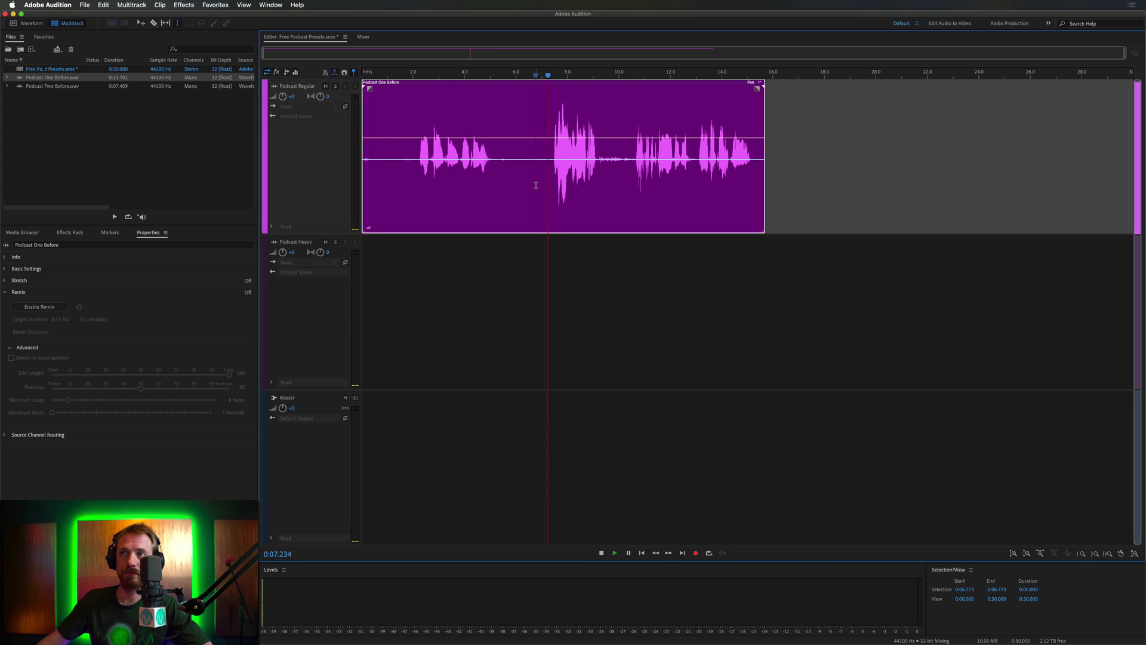
{"action": "key", "text": "space"}
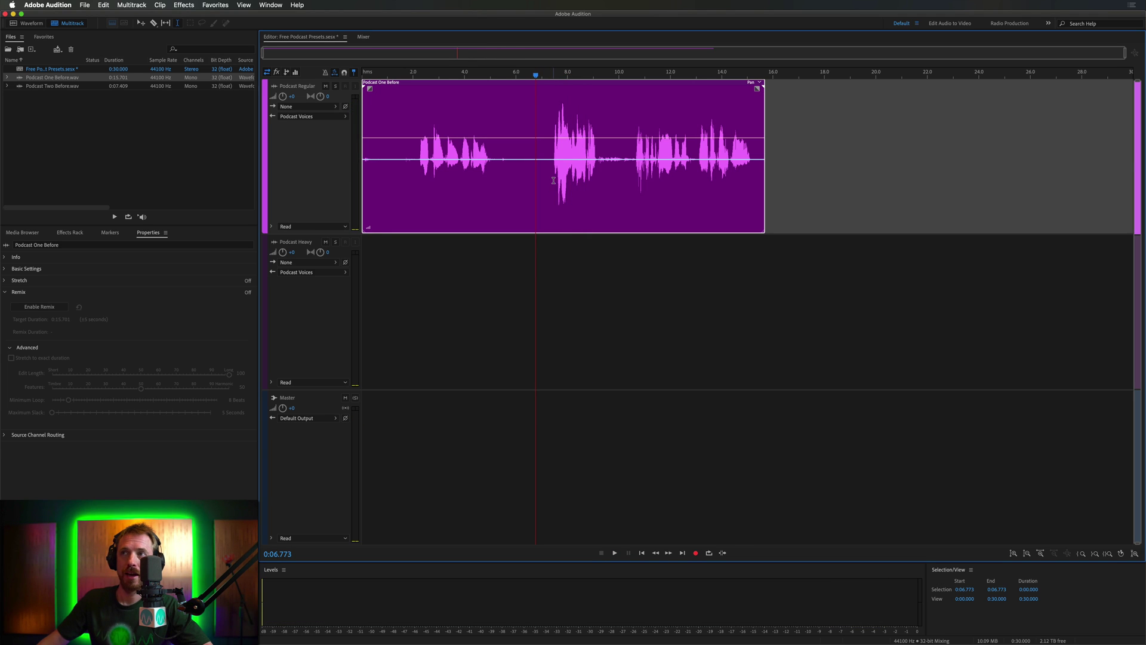
Open Podcast One Before on its own and play the raw clip
{"action": "double_click", "coordinate": [576, 203]}
{"action": "key", "text": "space"}
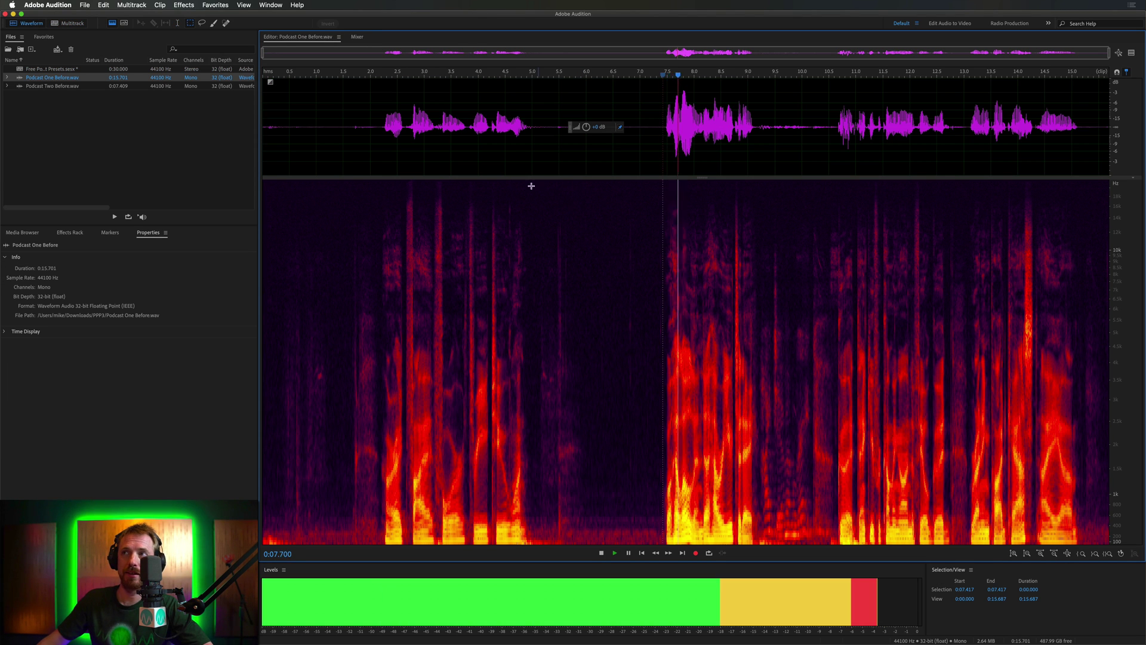
{"action": "key", "text": "space"}
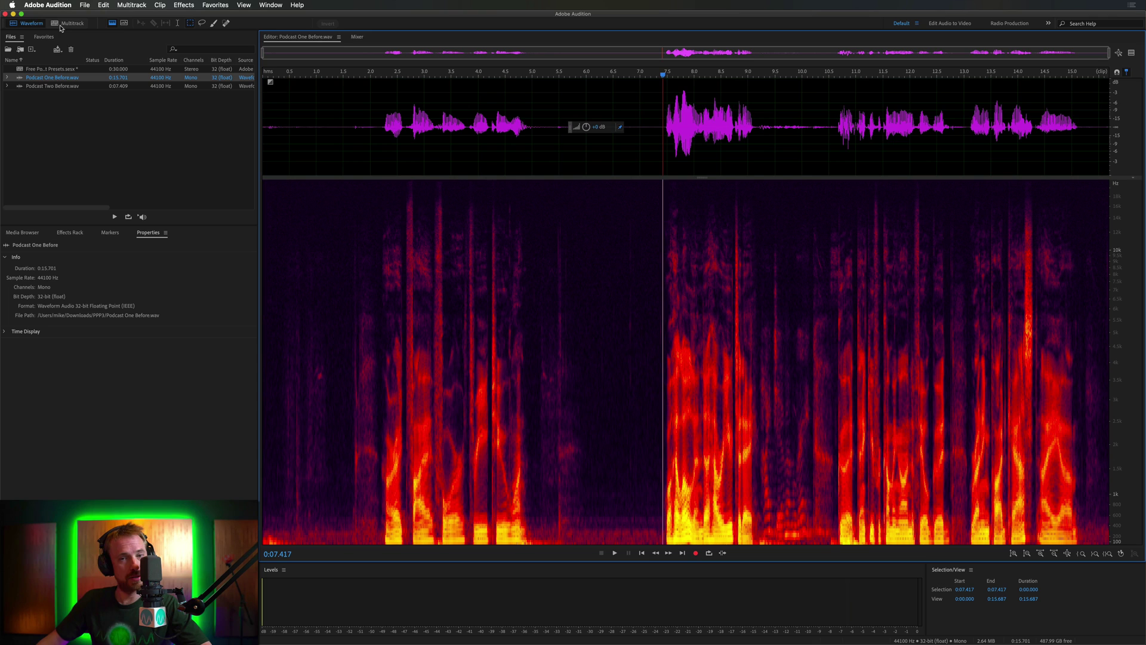
Back in the multitrack session, play the clip through the preset tracks again from 0:06.598
{"action": "left_click", "coordinate": [69, 24]}
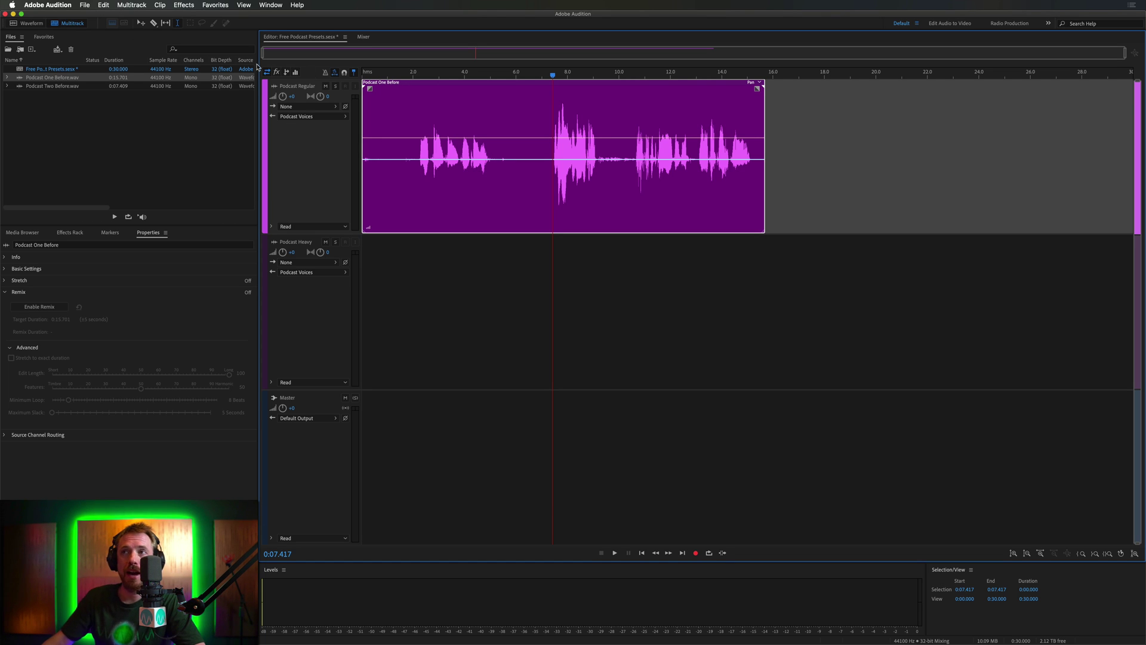
{"action": "key", "text": "space"}
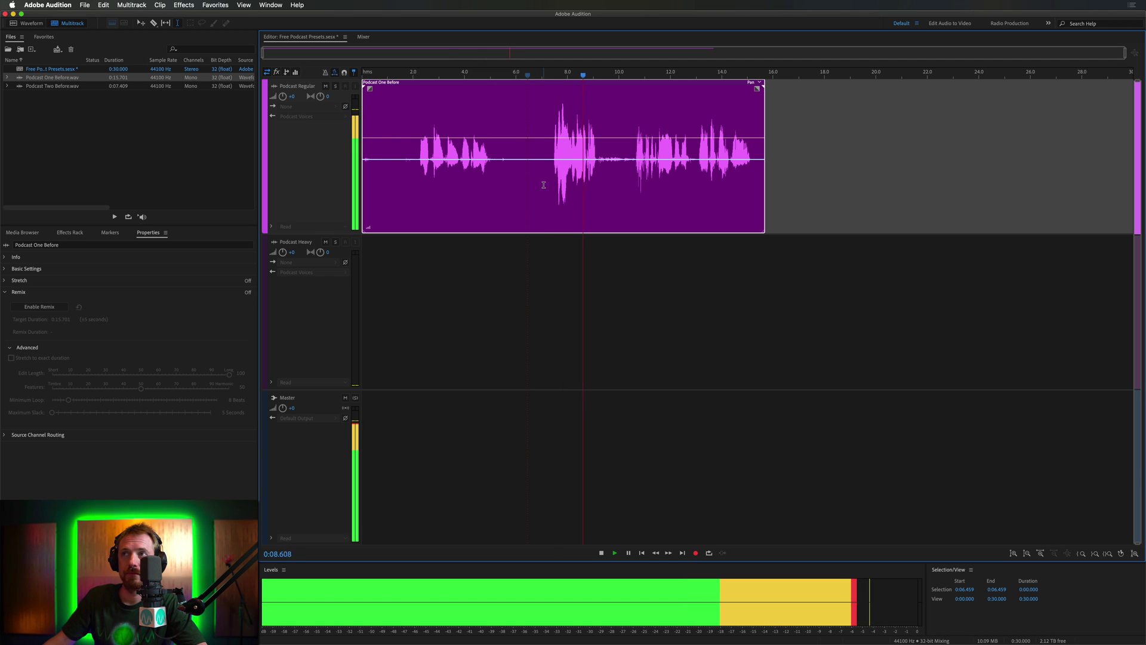
{"action": "key", "text": "space"}
{"action": "left_click", "coordinate": [627, 173], "text": "shift"}
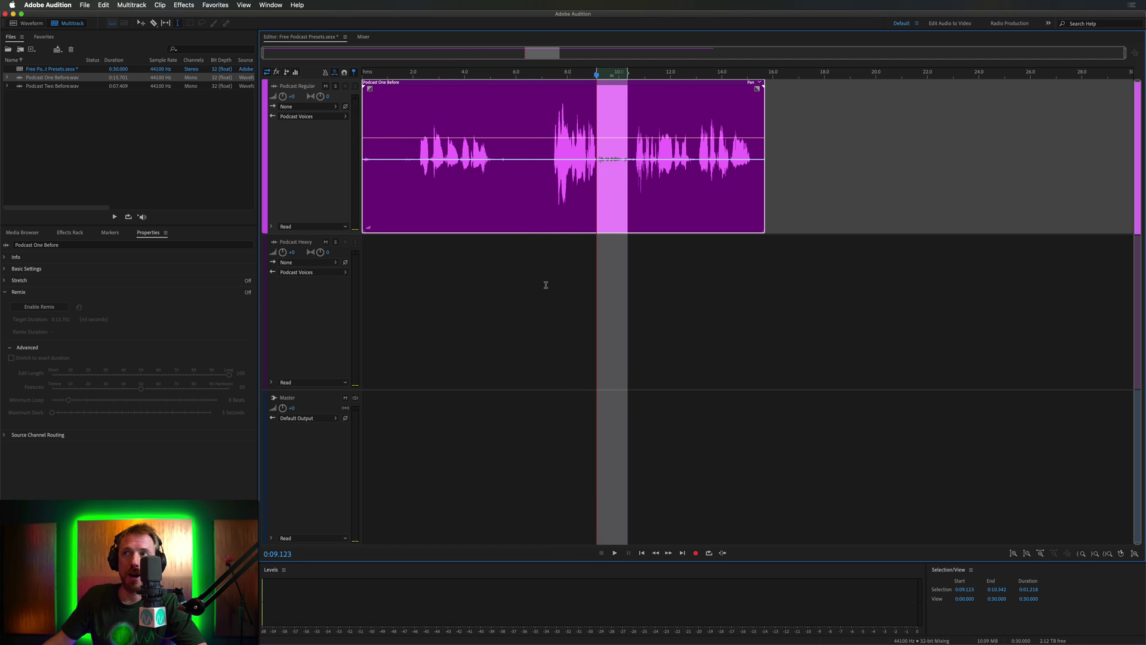
{"action": "left_click", "coordinate": [532, 191]}
{"action": "key", "text": "space"}
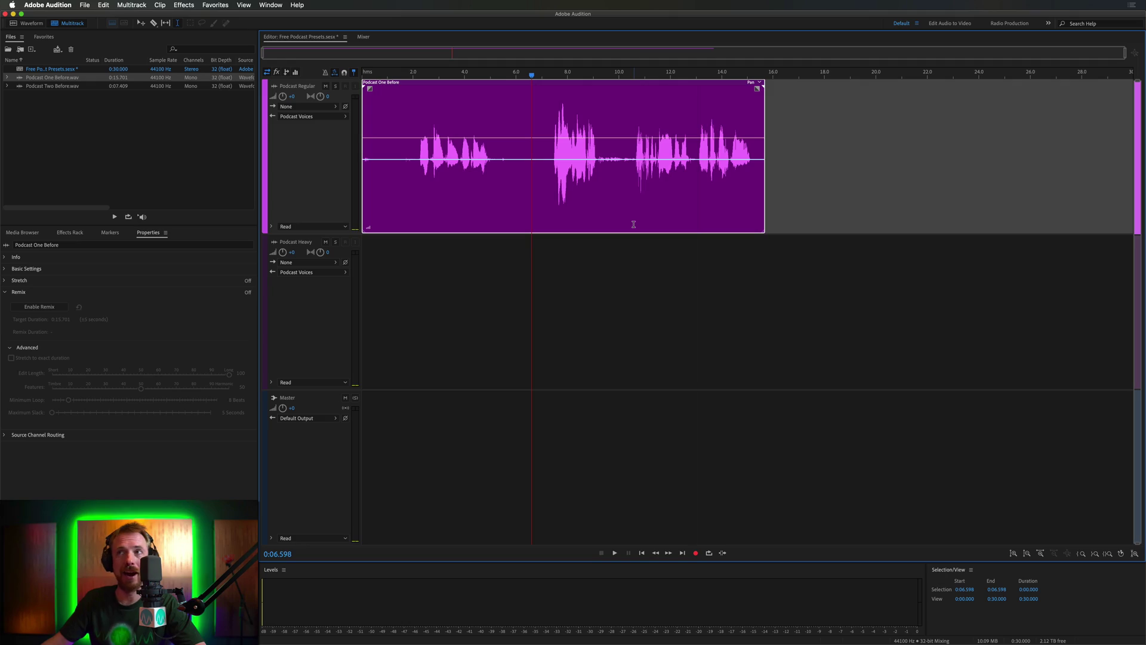
Replace Podcast One Before on the Podcast Regular track with Podcast Two Before
{"action": "left_click", "coordinate": [463, 198]}
{"action": "key", "text": "Delete"}
{"action": "left_click", "coordinate": [34, 92]}
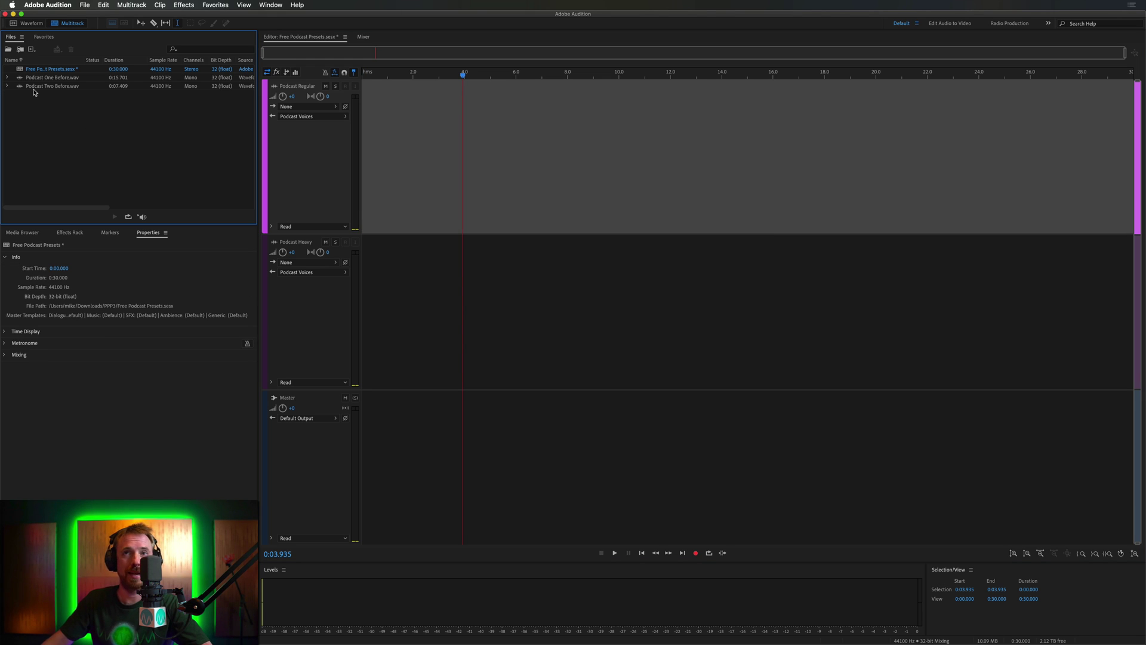
{"action": "left_click_drag", "start_coordinate": [34, 86], "coordinate": [363, 149]}
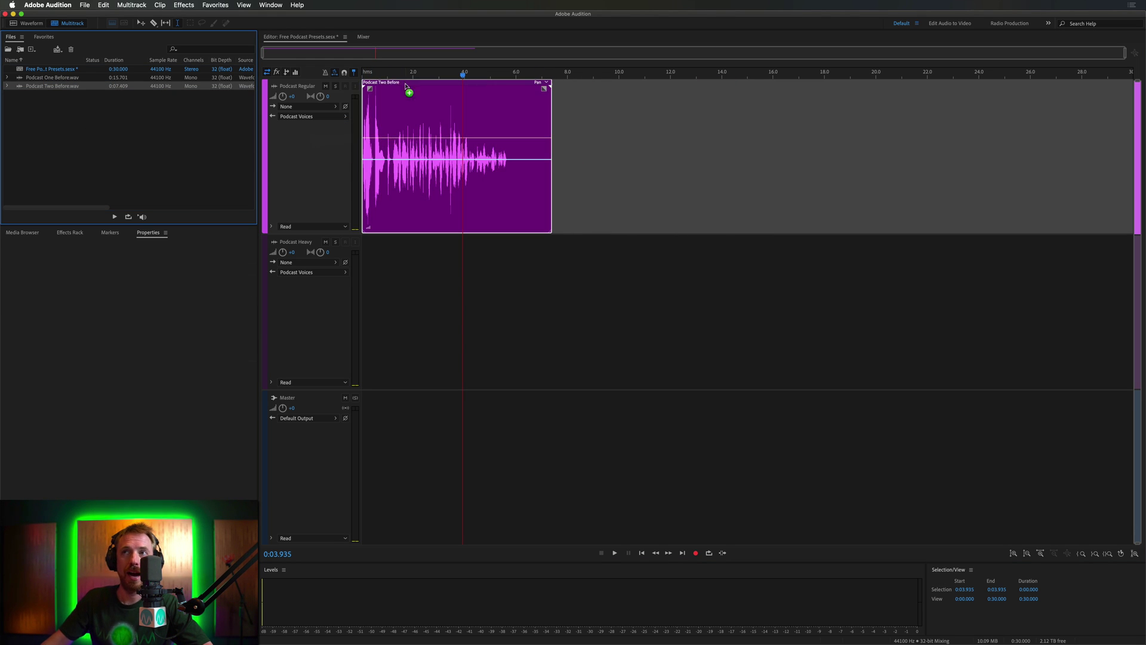
Play Podcast Two Before through the Regular preset from about 0:02.350, then open it alone
{"action": "left_click", "coordinate": [388, 185]}
{"action": "left_click_drag", "start_coordinate": [381, 74], "coordinate": [364, 74]}
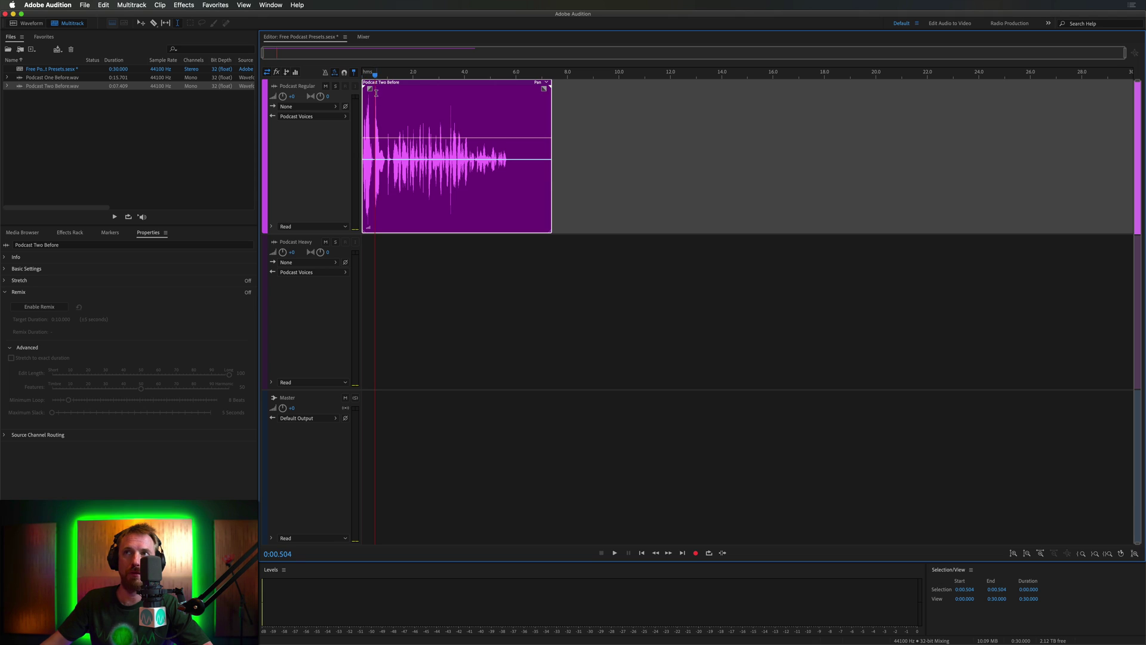
{"action": "left_click", "coordinate": [422, 118]}
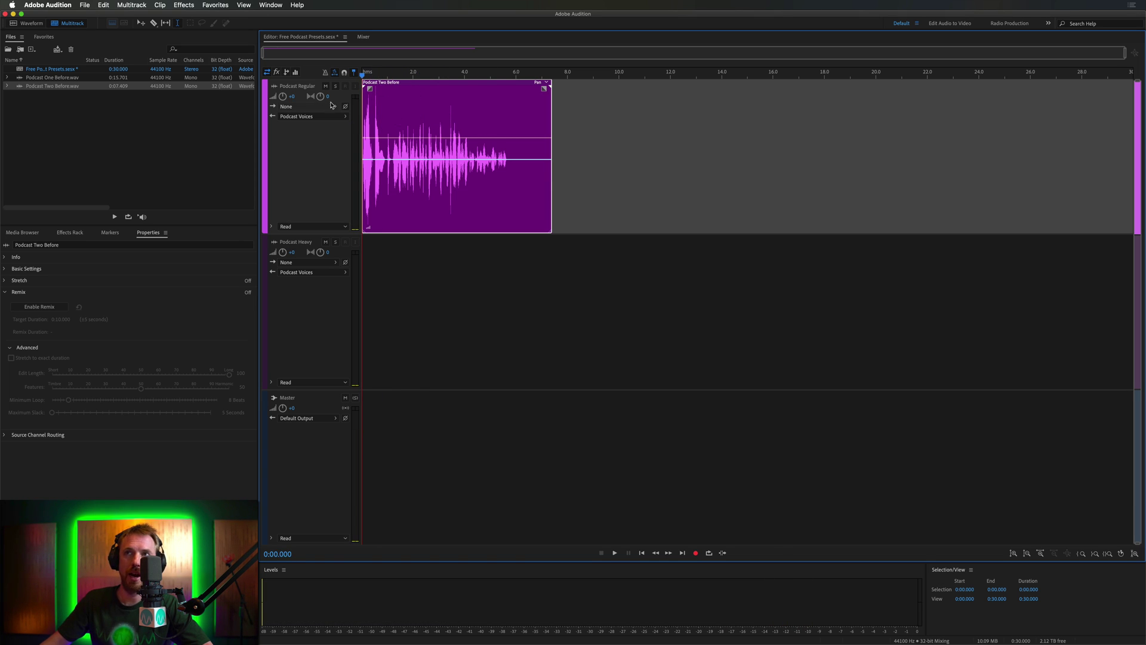
{"action": "key", "text": "space"}
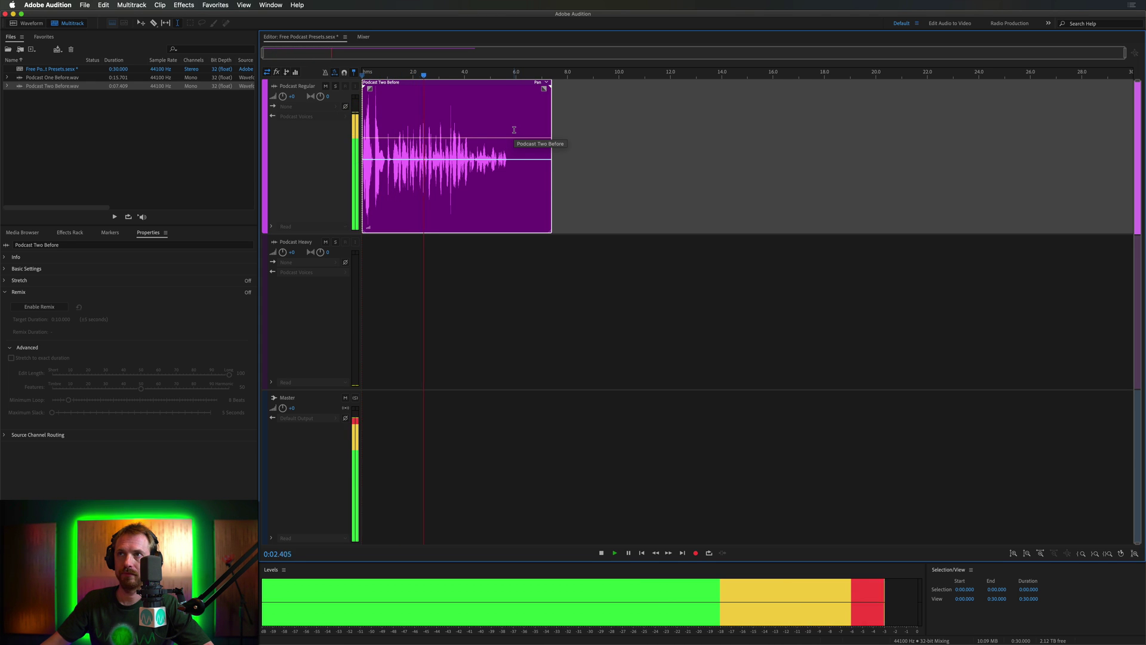
{"action": "key", "text": "space"}
{"action": "double_click", "coordinate": [514, 130]}
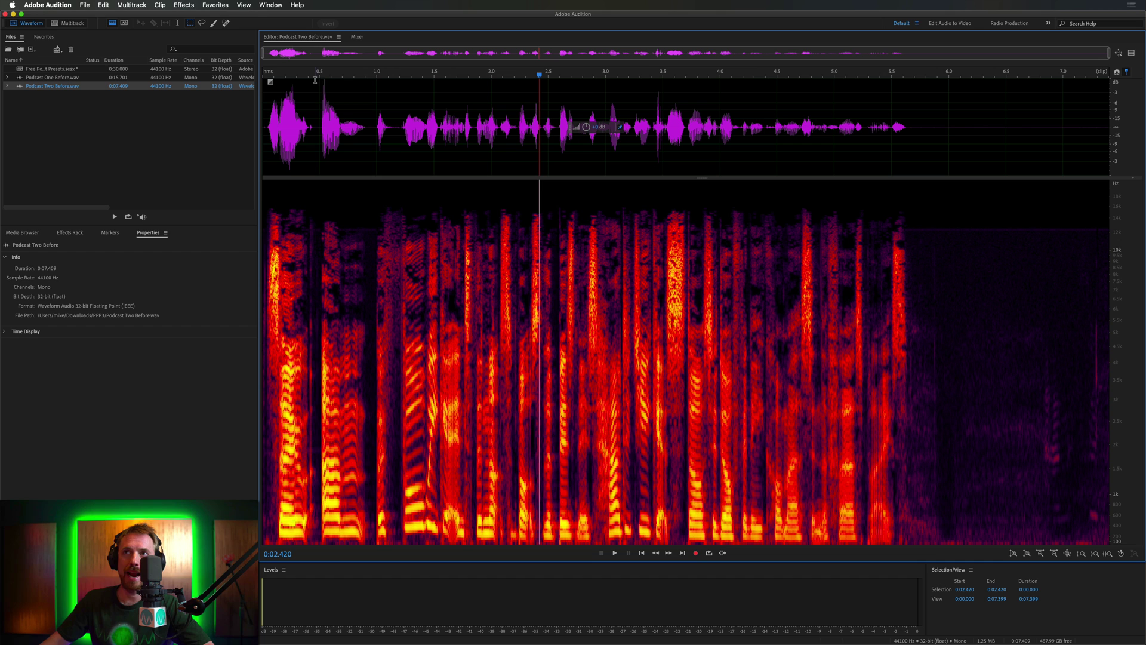
Play the raw Podcast Two Before from its start, then return to the session
{"action": "left_click", "coordinate": [265, 74]}
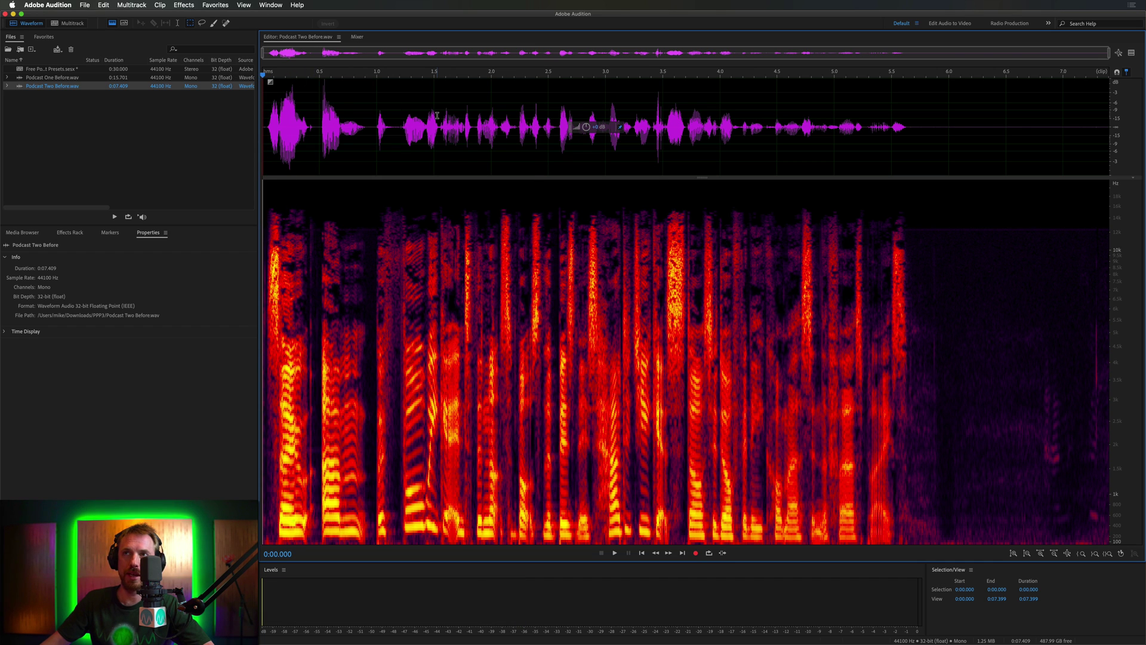
{"action": "key", "text": "space"}
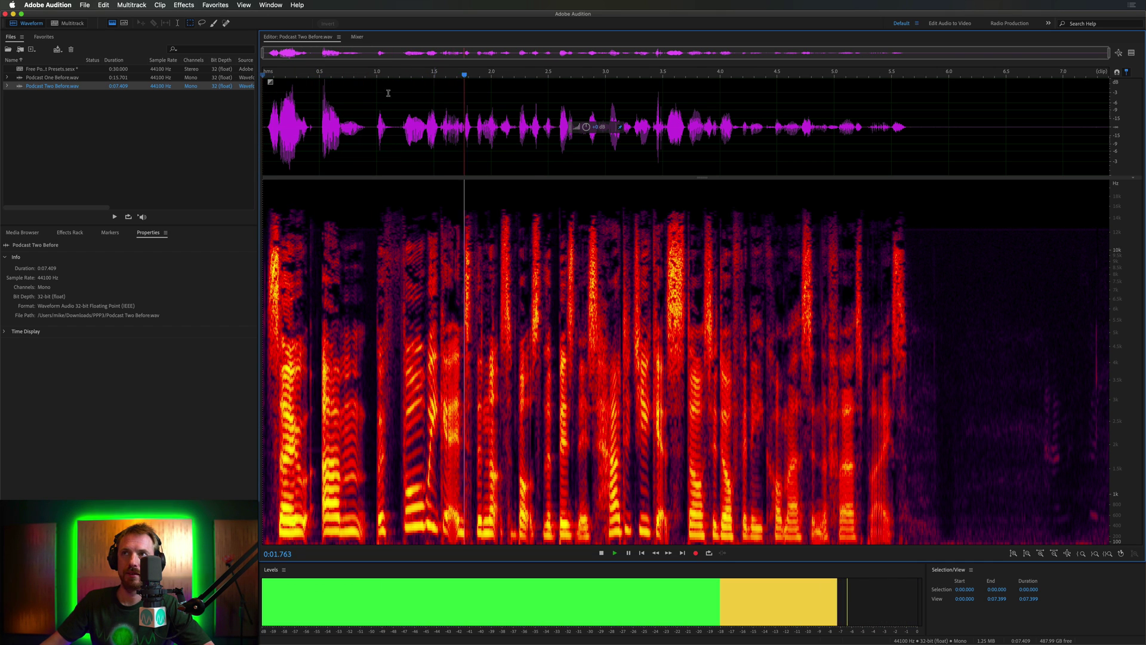
{"action": "key", "text": "8"}
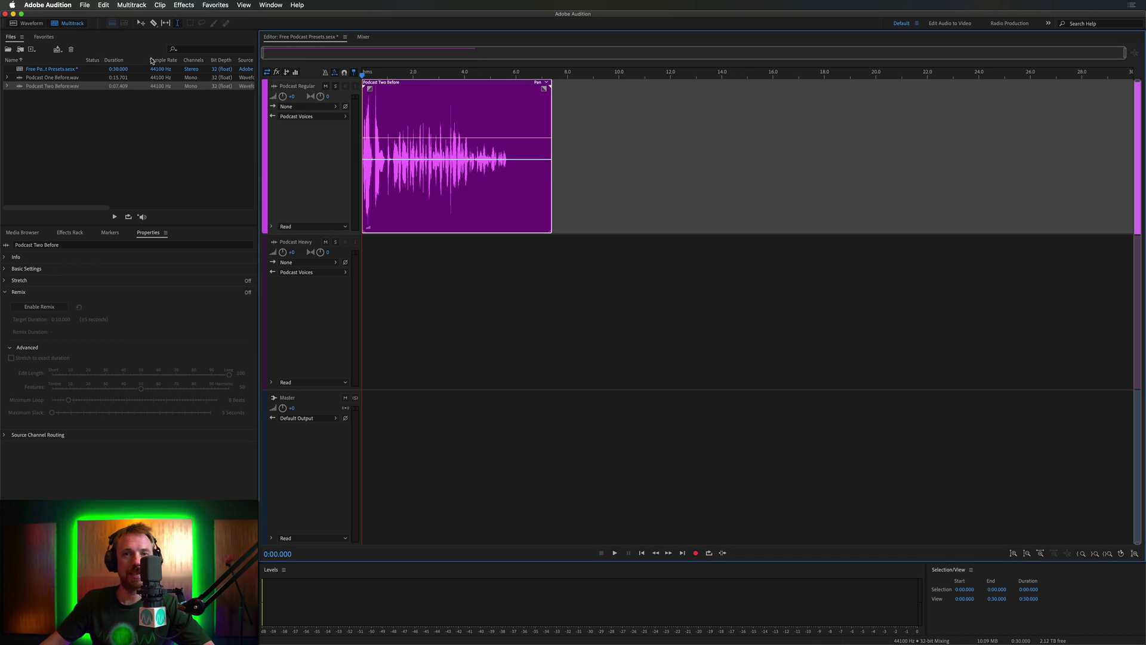
Mix down the entire session to a new file, Free Podcast Presets Mixdown 1
{"action": "left_click", "coordinate": [128, 6]}
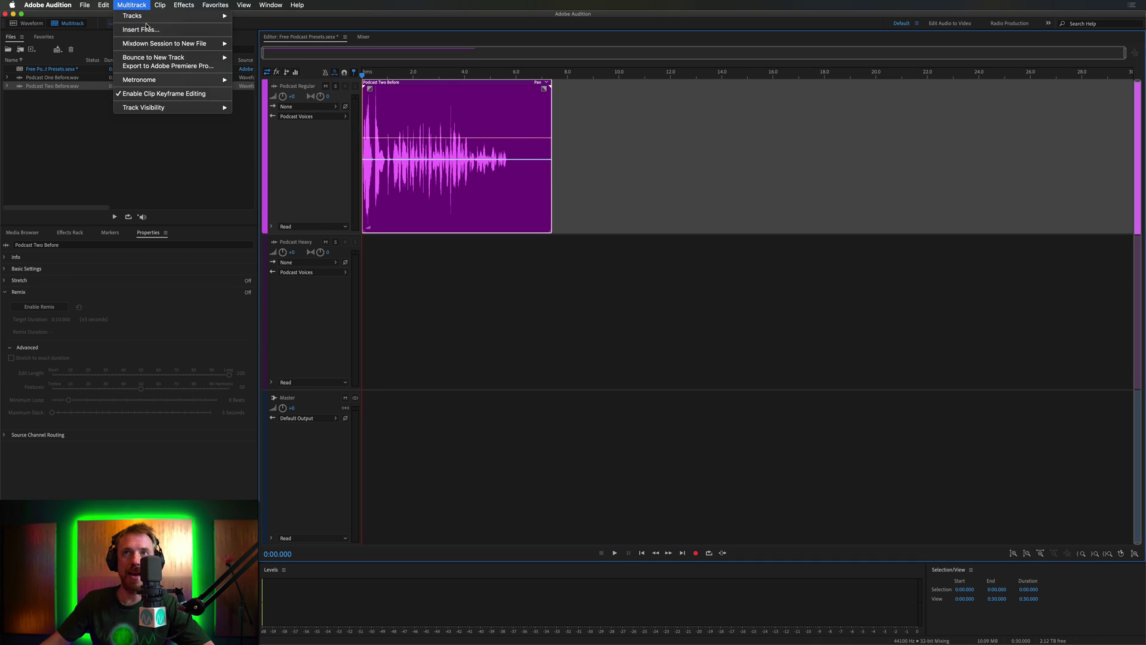
{"action": "mouse_move", "coordinate": [151, 45]}
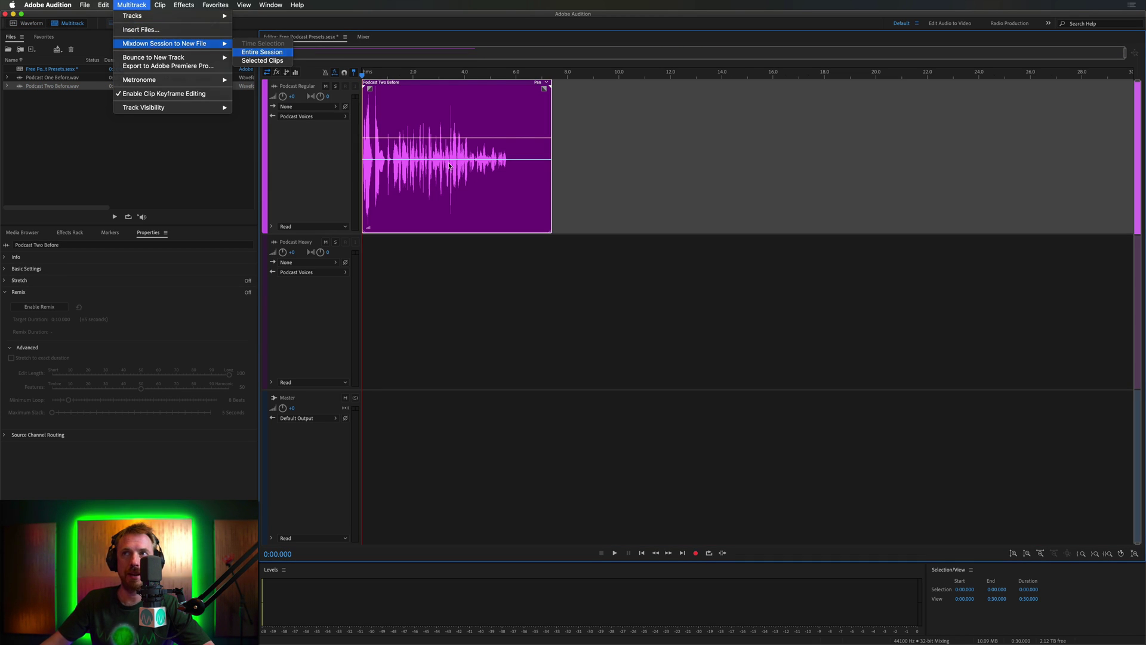
{"action": "key", "text": "Return"}
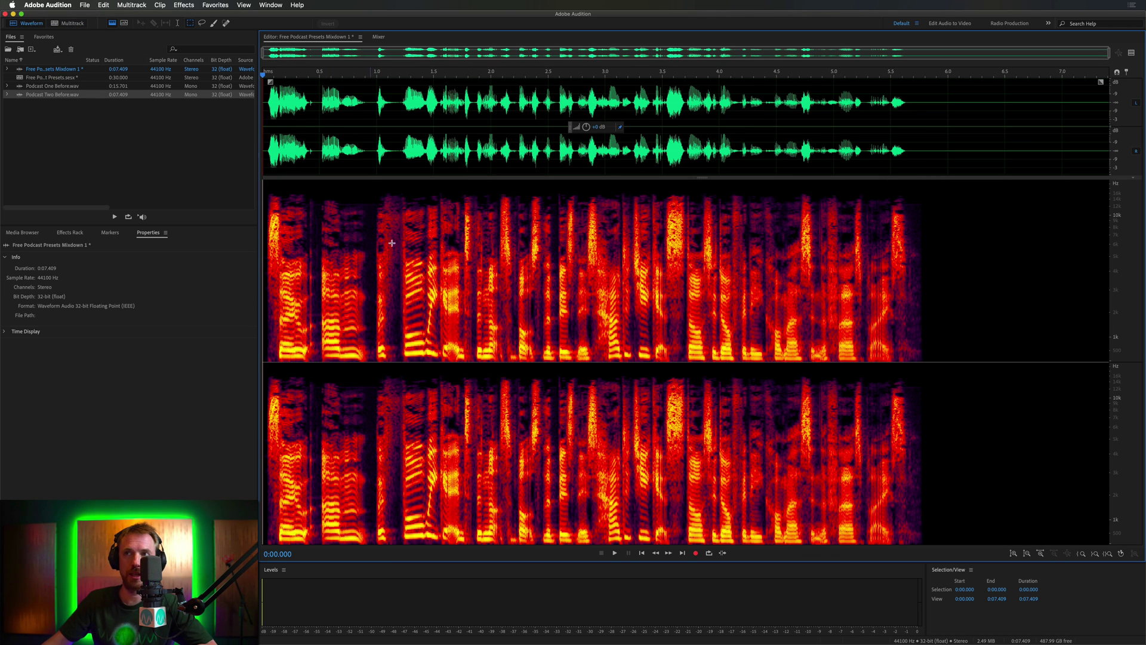
Hide the spectral display, compare with raw Podcast Two Before, and convert Mixdown 1 to mono
{"action": "key", "text": "shift+d"}
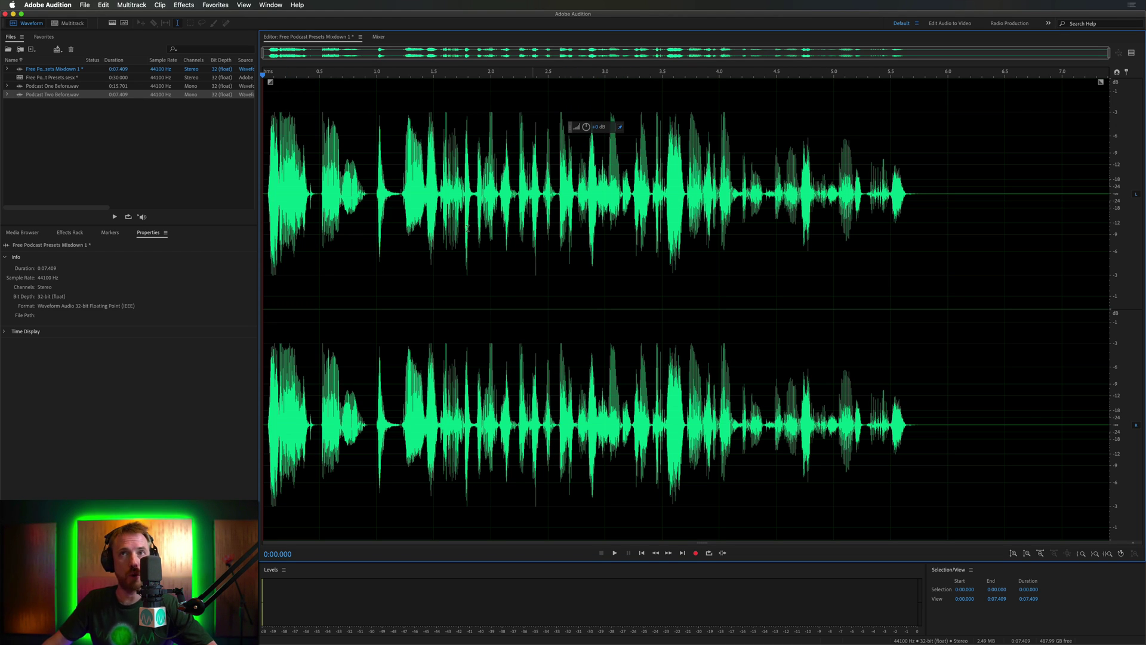
{"action": "double_click", "coordinate": [63, 95]}
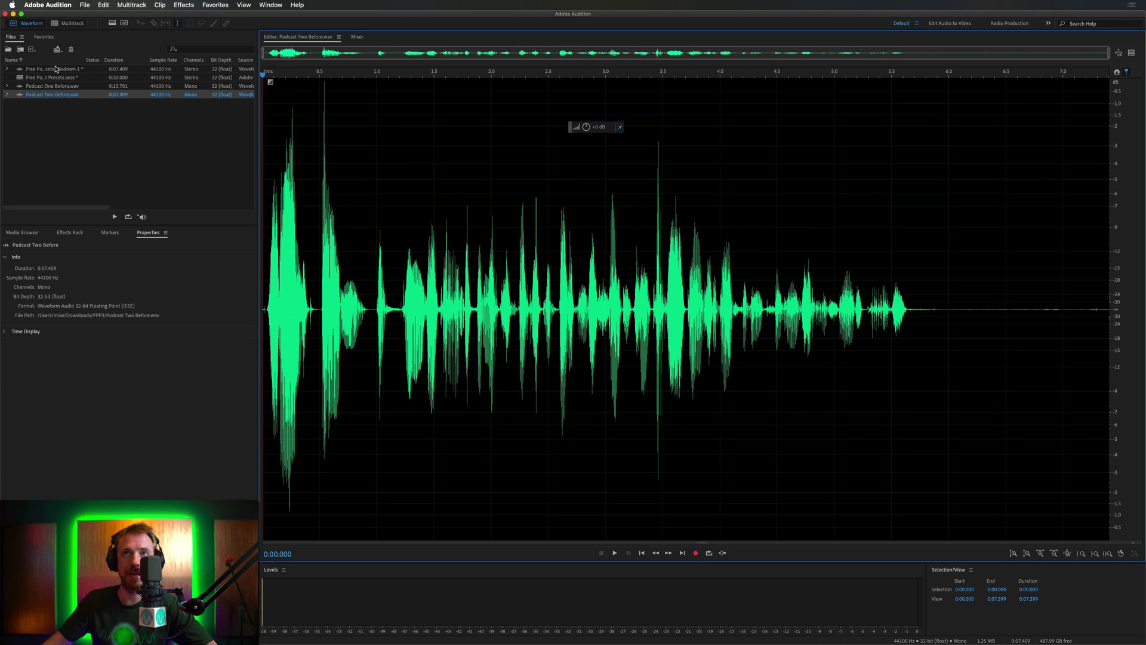
{"action": "double_click", "coordinate": [55, 70]}
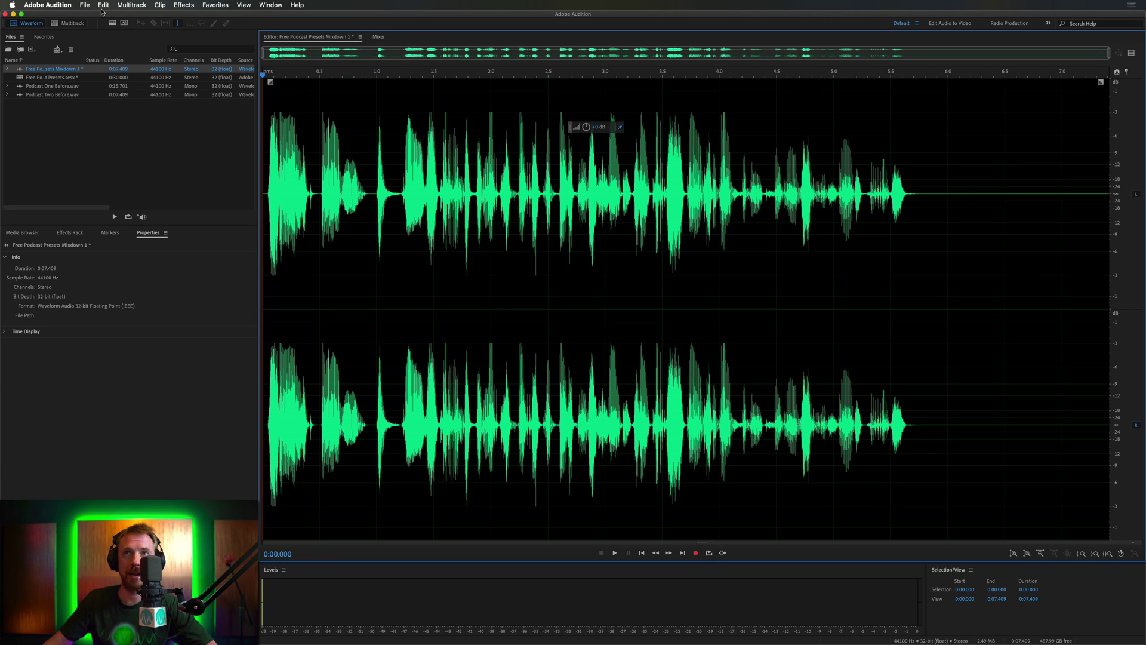
{"action": "left_click", "coordinate": [103, 6]}
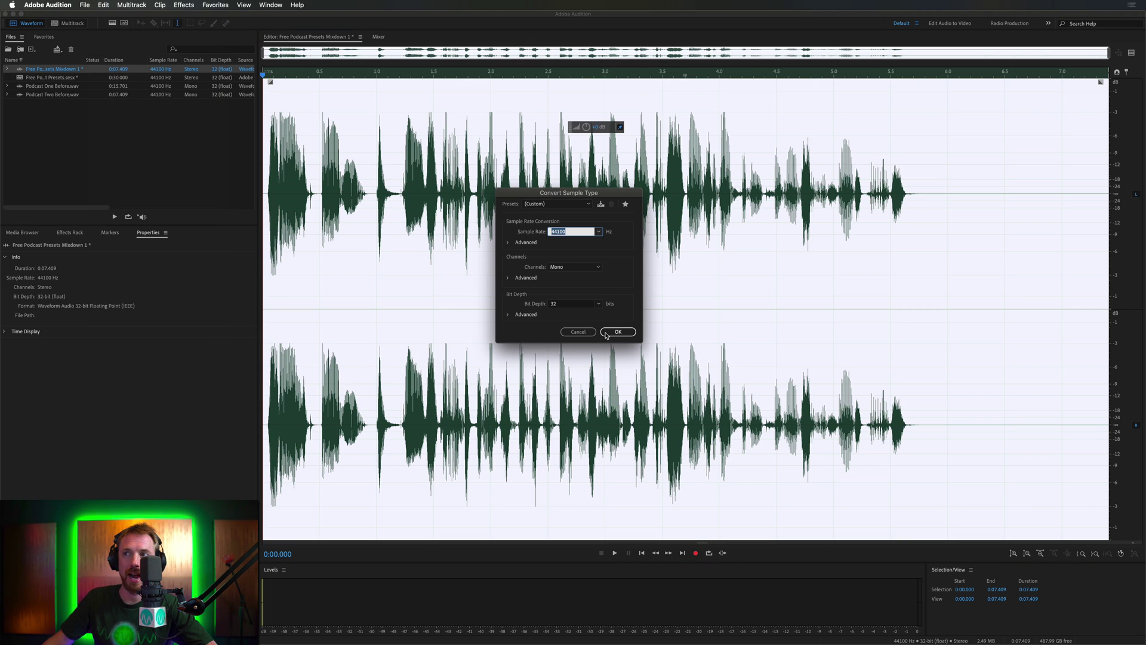
{"action": "left_click", "coordinate": [617, 332]}
Check the mono mixdown against Podcast Two Before, then reopen the Free Podcast Presets multitrack session
{"action": "left_click", "coordinate": [469, 162]}
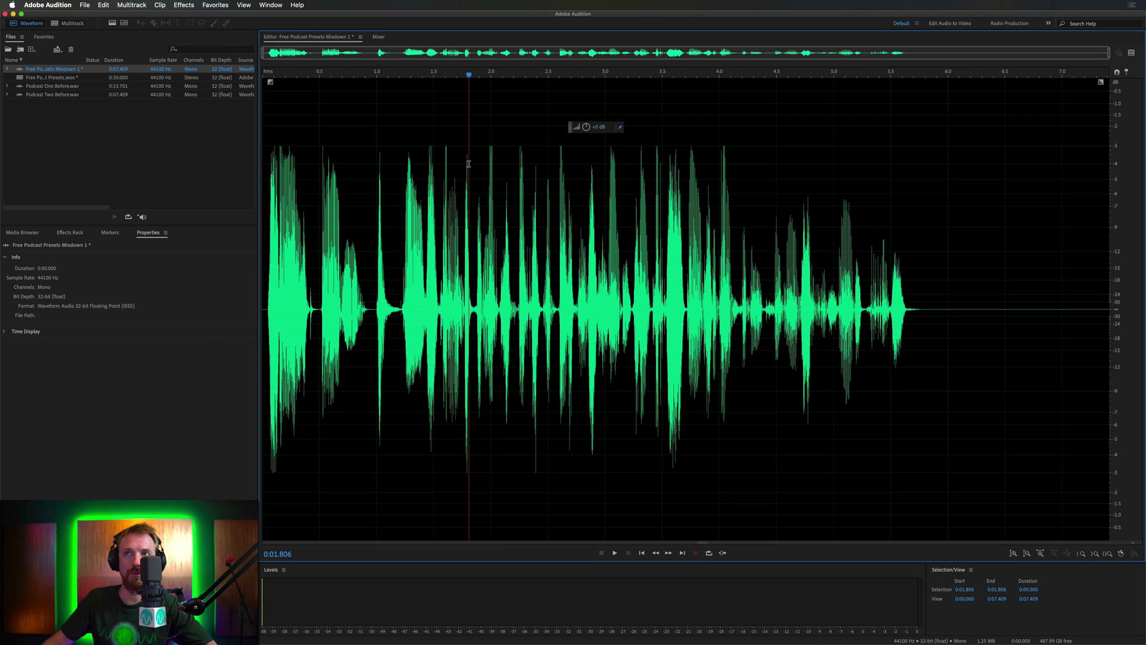
{"action": "left_click", "coordinate": [264, 133]}
{"action": "double_click", "coordinate": [49, 94]}
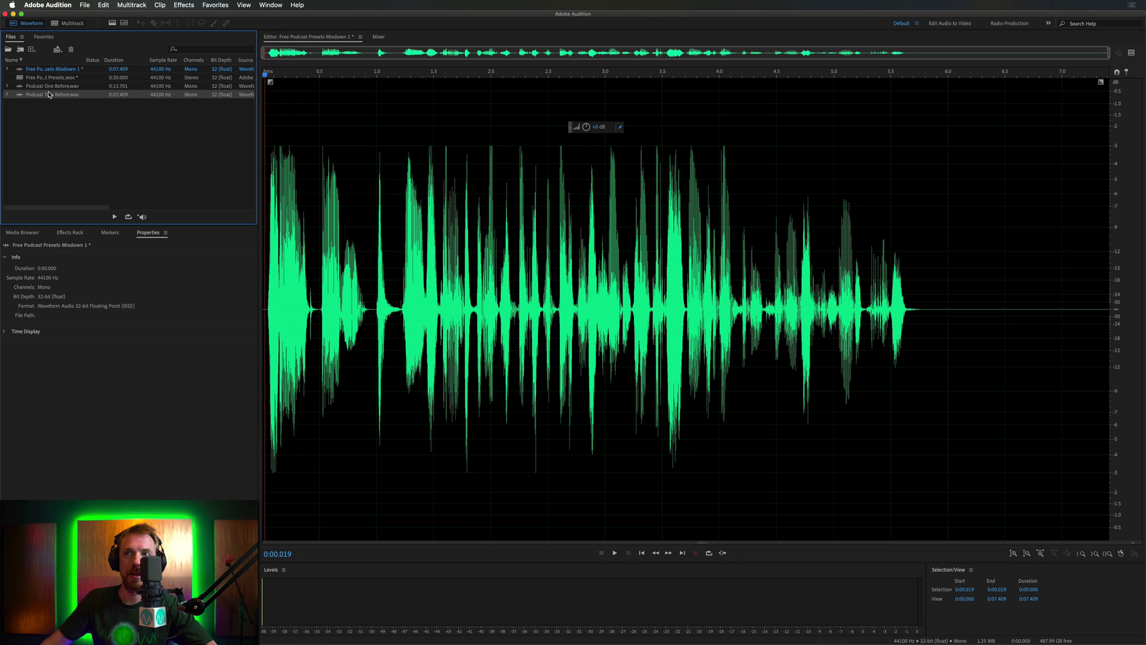
{"action": "double_click", "coordinate": [41, 70]}
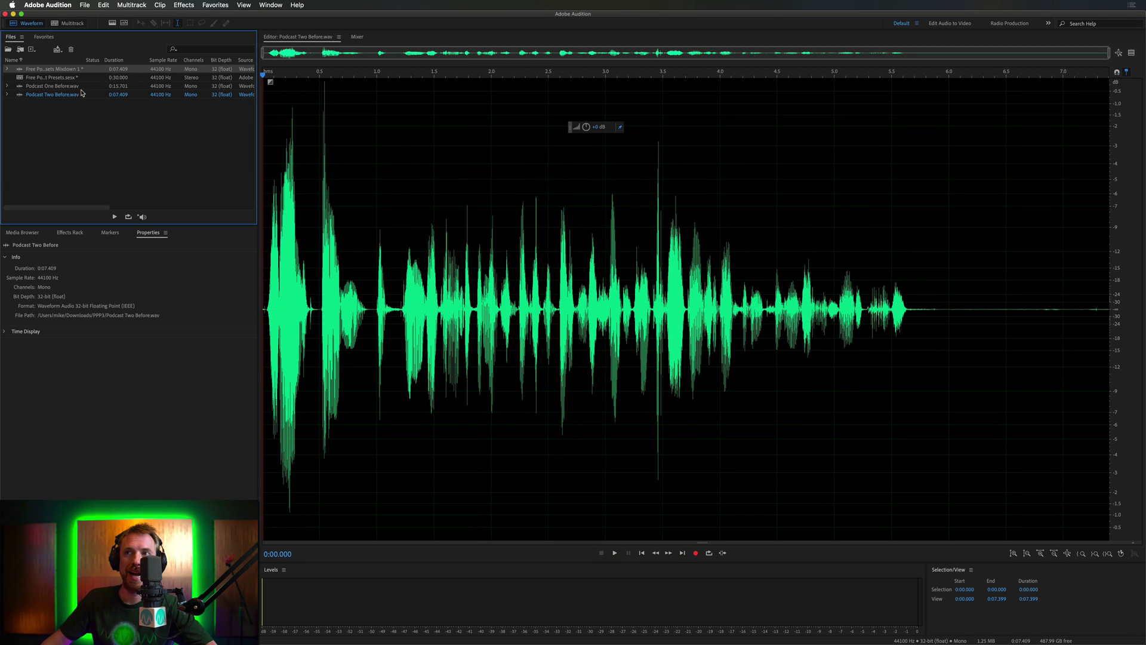
{"action": "left_click", "coordinate": [70, 24]}
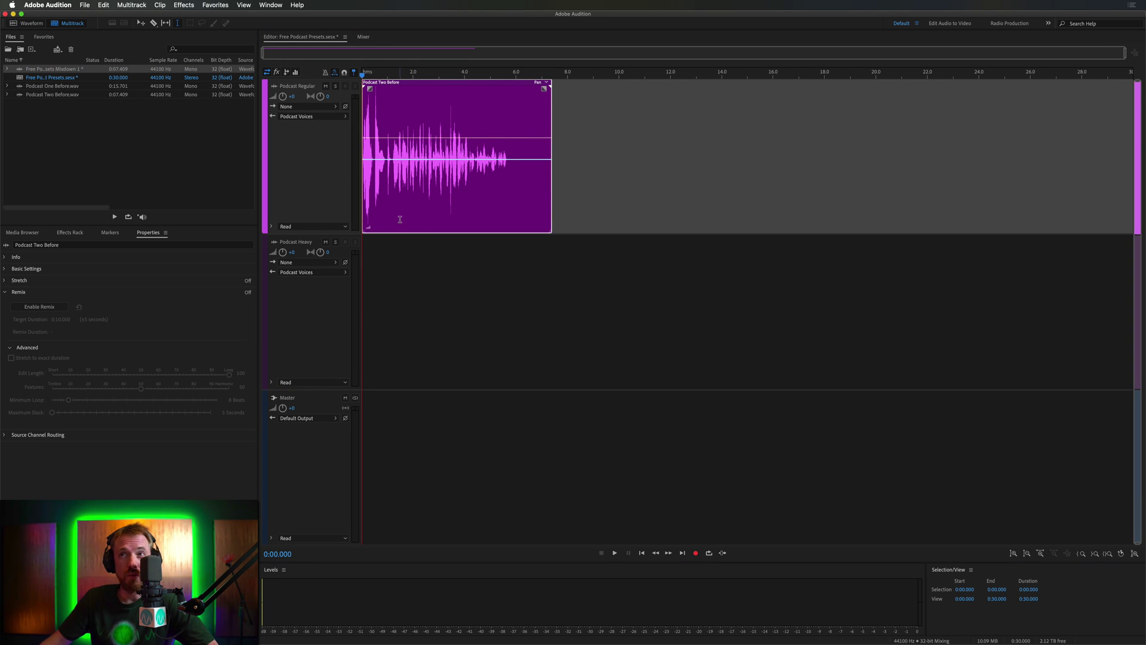
Move Podcast Two Before onto Podcast Heavy, play it there, then delete it
{"action": "left_click_drag", "start_coordinate": [400, 219], "coordinate": [408, 309]}
{"action": "key", "text": "space"}
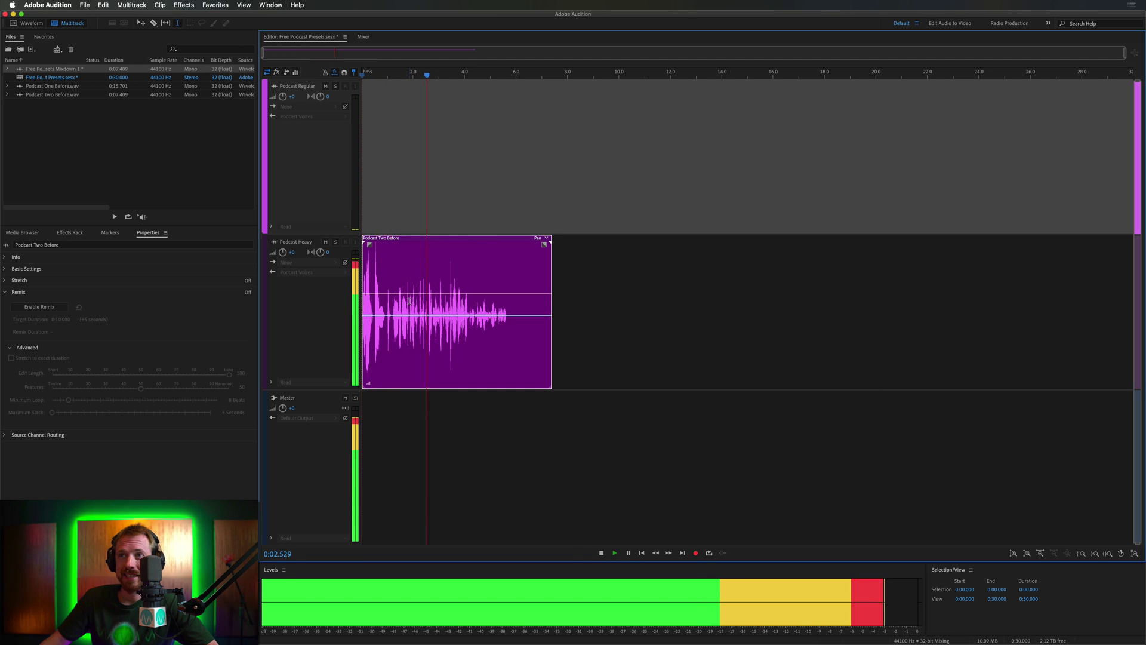
{"action": "key", "text": "space"}
{"action": "key", "text": "Delete"}
Play Podcast One Before through Podcast Heavy from about 7 s, then move it to Podcast Regular
{"action": "left_click_drag", "start_coordinate": [71, 86], "coordinate": [469, 322]}
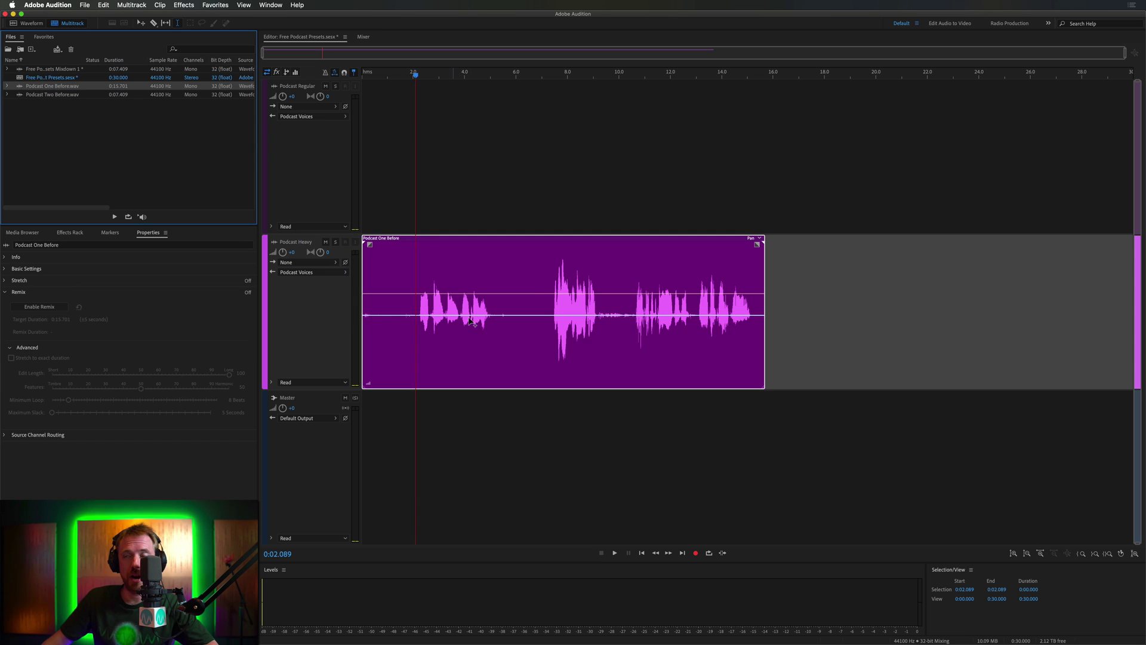
{"action": "left_click", "coordinate": [541, 322]}
{"action": "key", "text": "space"}
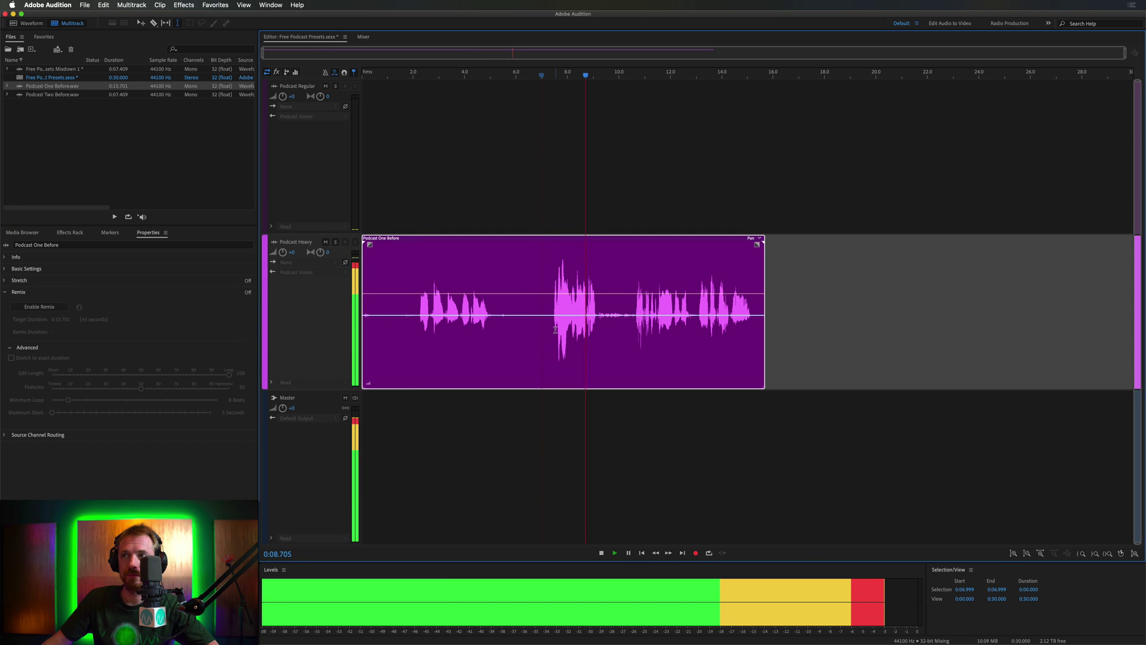
{"action": "left_click_drag", "start_coordinate": [550, 329], "coordinate": [546, 185]}
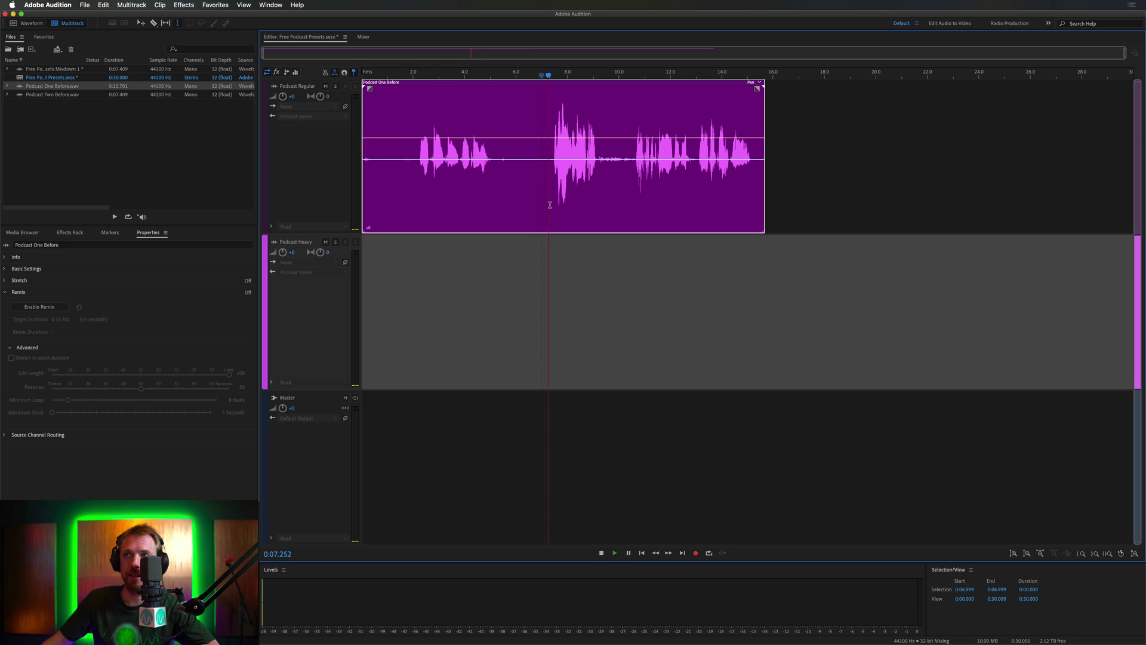
{"action": "key", "text": "space"}
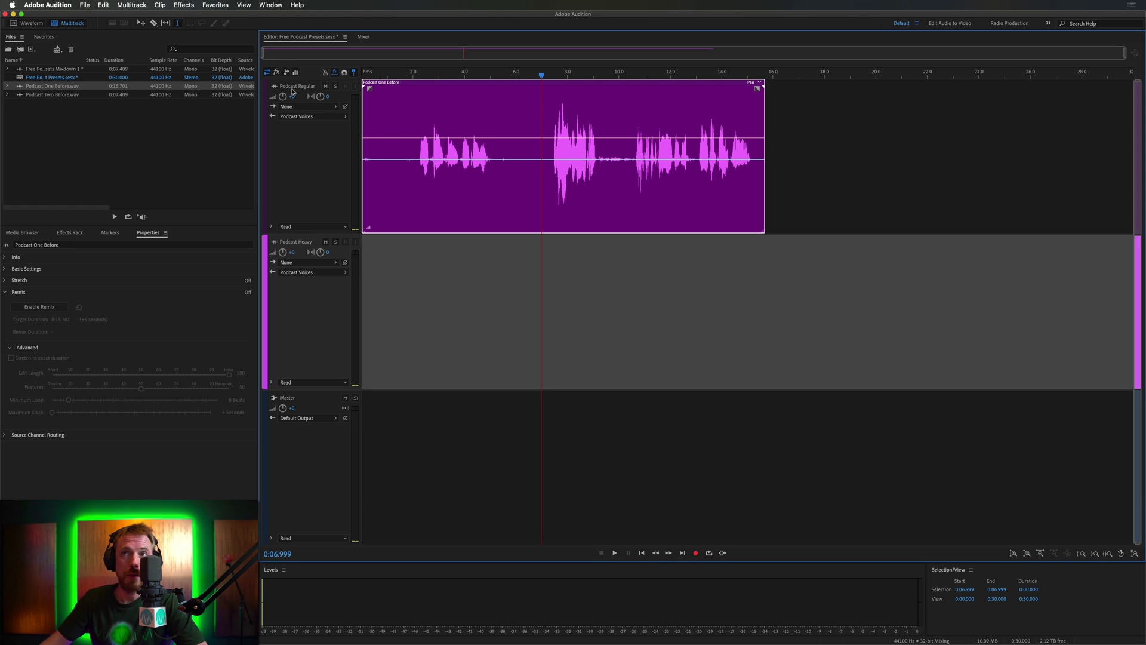
Delete the Podcast One Before clip from the Podcast Regular track
{"action": "left_click", "coordinate": [390, 120]}
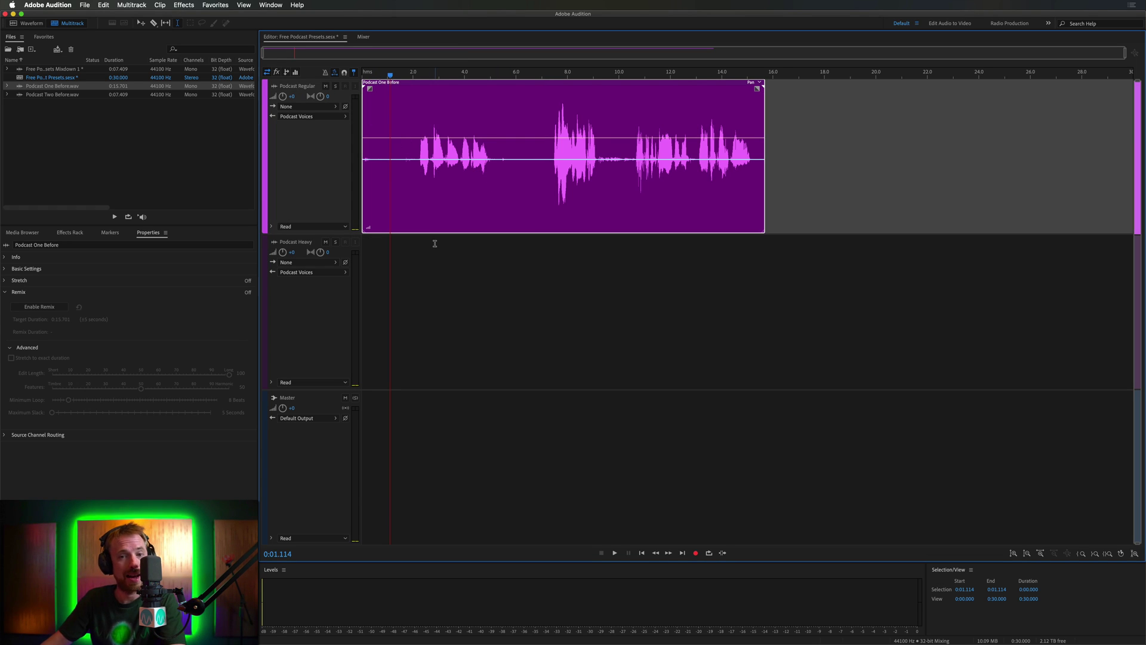
{"action": "key", "text": "Delete"}
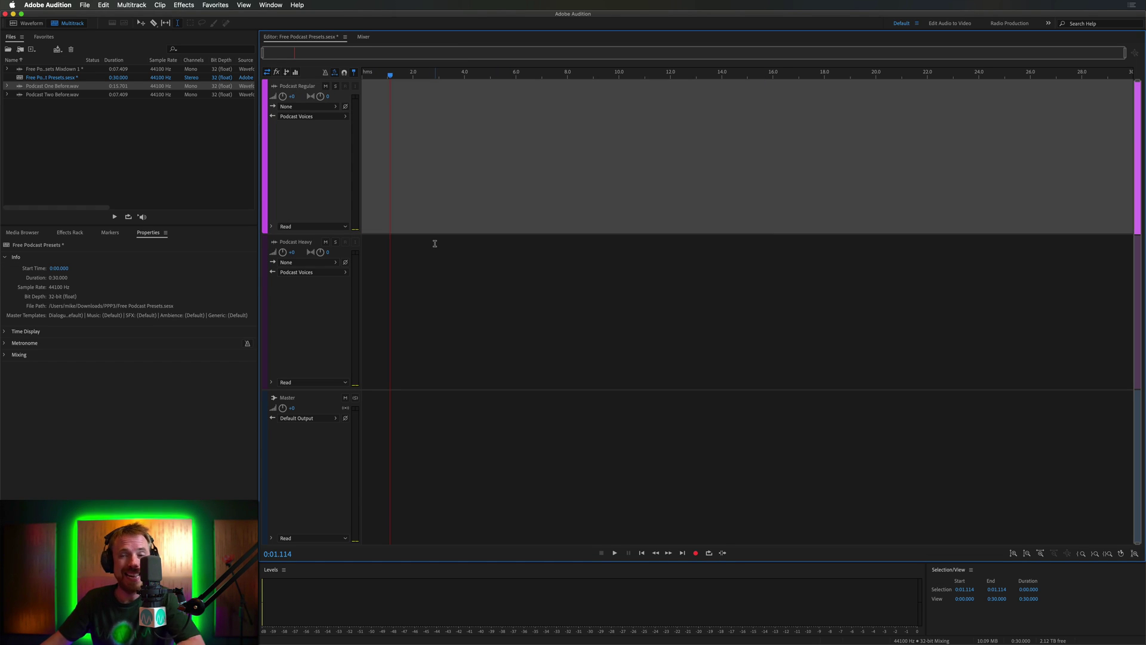
{"action": "left_click", "coordinate": [422, 169]}
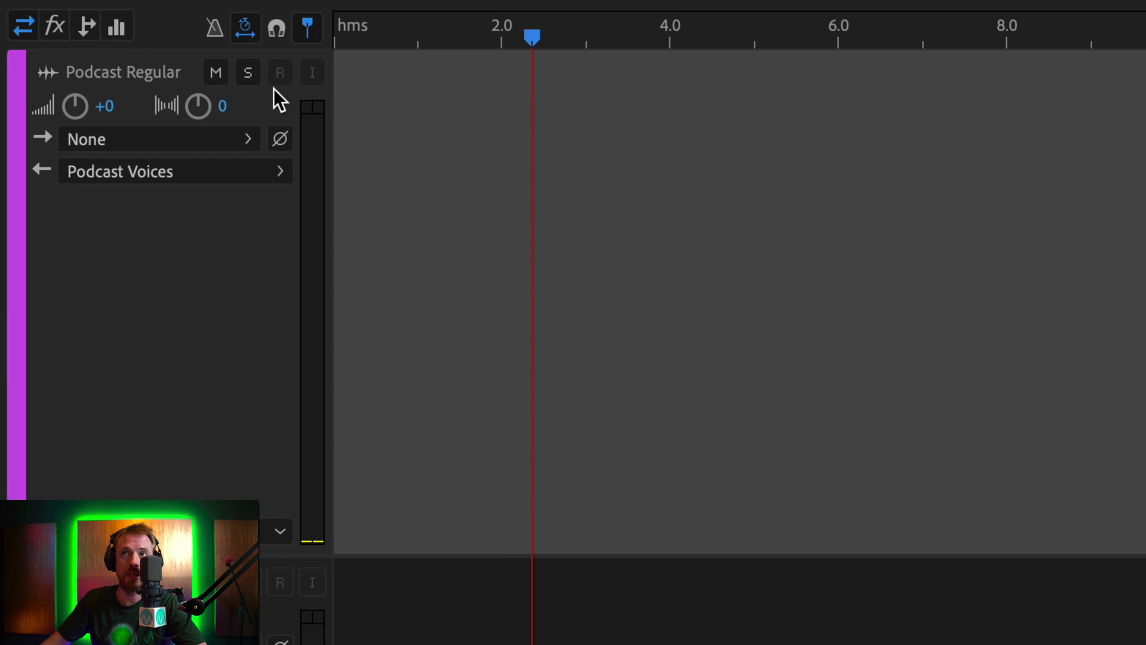
Set Podcast Regular's input to mono Soundcraft Analogue 1 and arm it for recording
{"action": "left_click", "coordinate": [139, 141]}
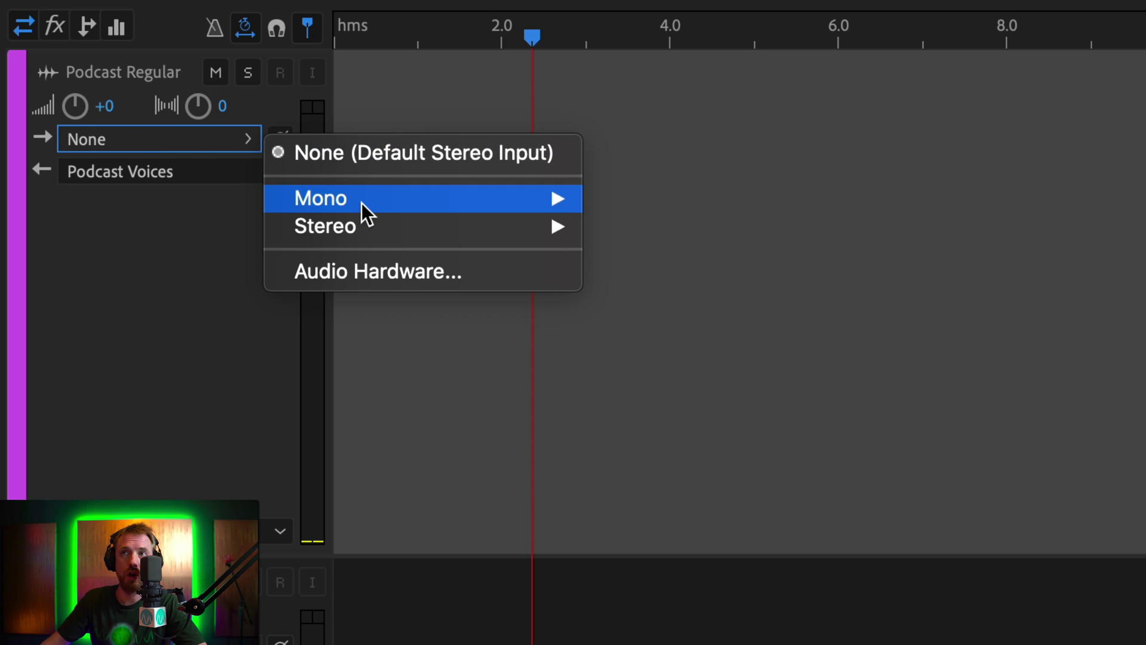
{"action": "mouse_move", "coordinate": [361, 203]}
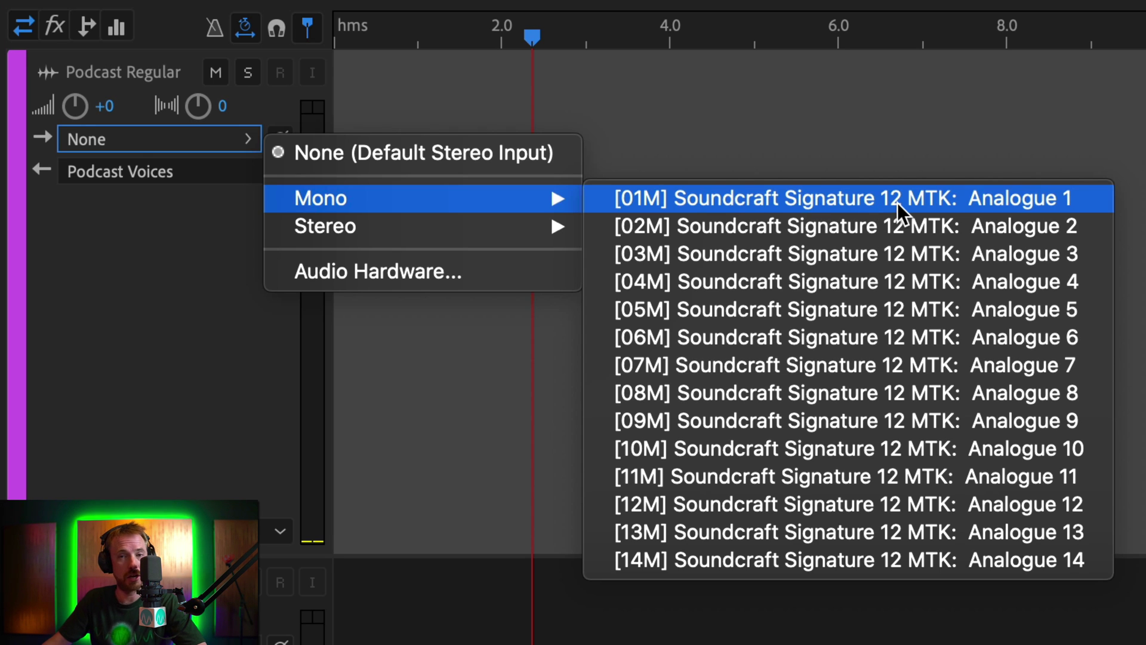
{"action": "left_click", "coordinate": [1045, 197]}
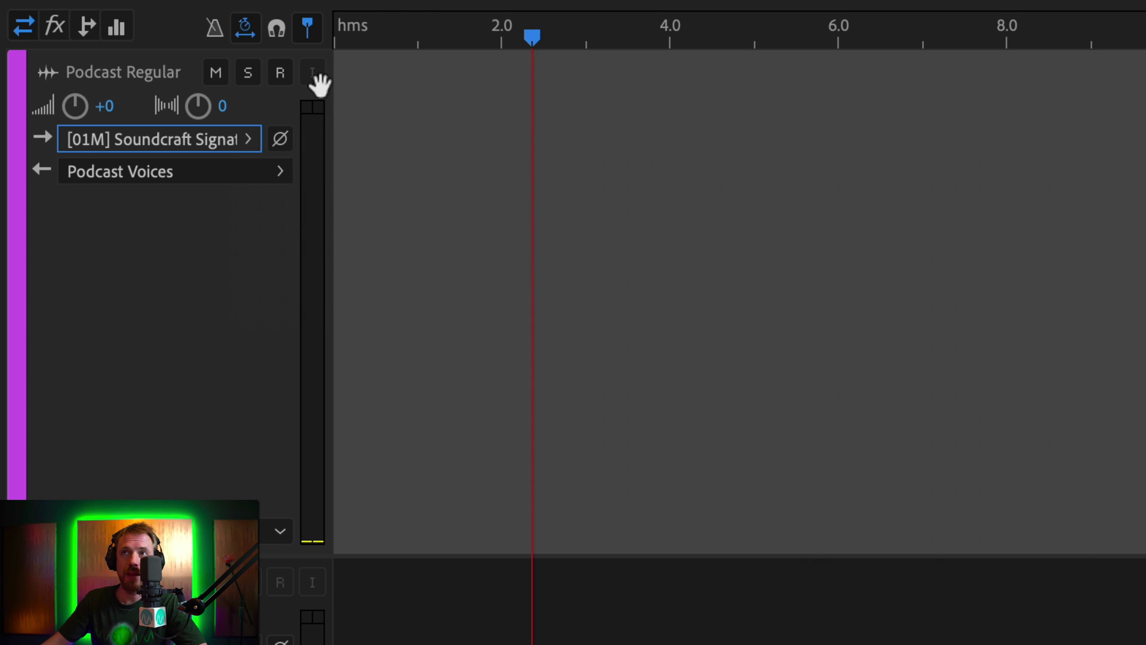
{"action": "left_click", "coordinate": [286, 77]}
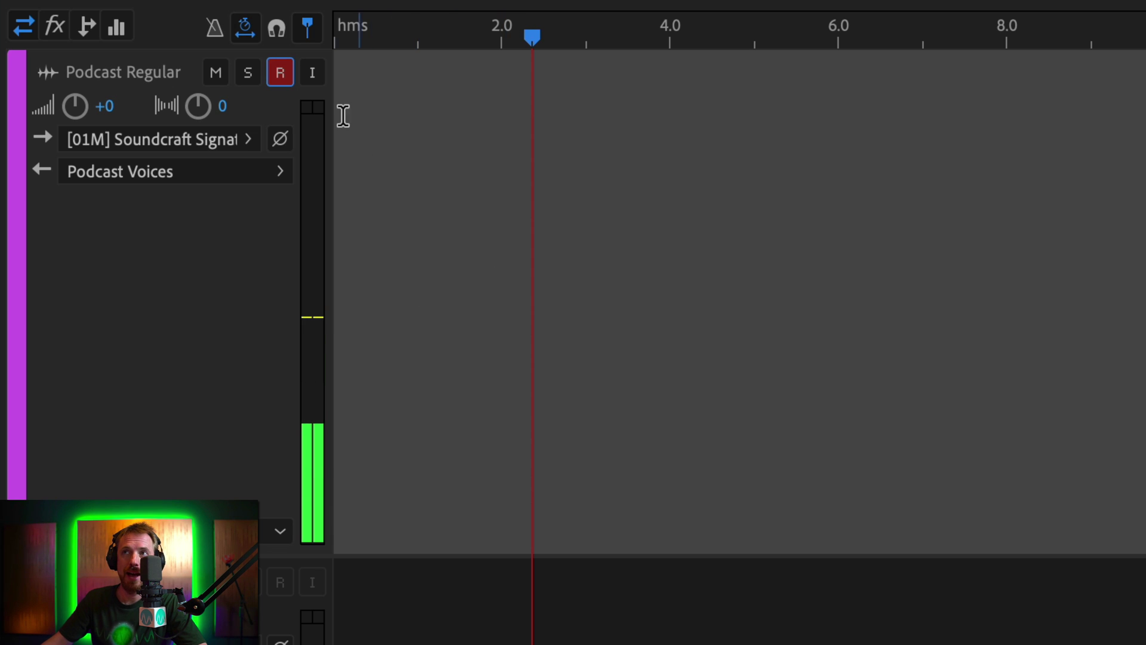
Record a roughly 7-second voice take from the timeline start, then disarm Podcast Regular
{"action": "left_click", "coordinate": [305, 33]}
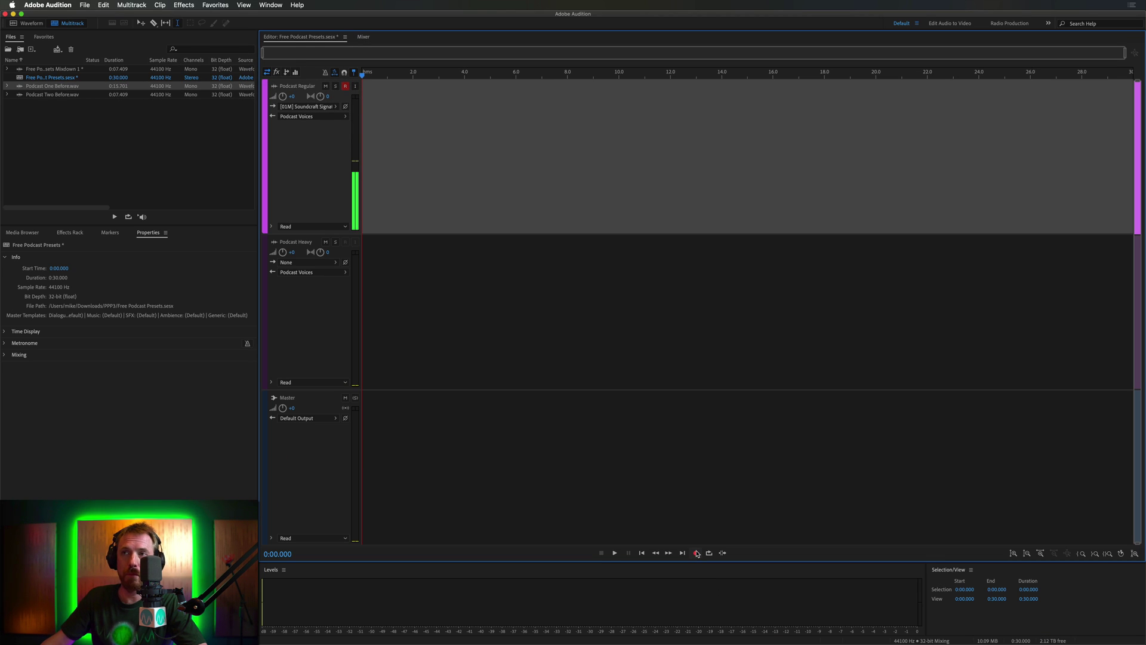
{"action": "left_click", "coordinate": [697, 553]}
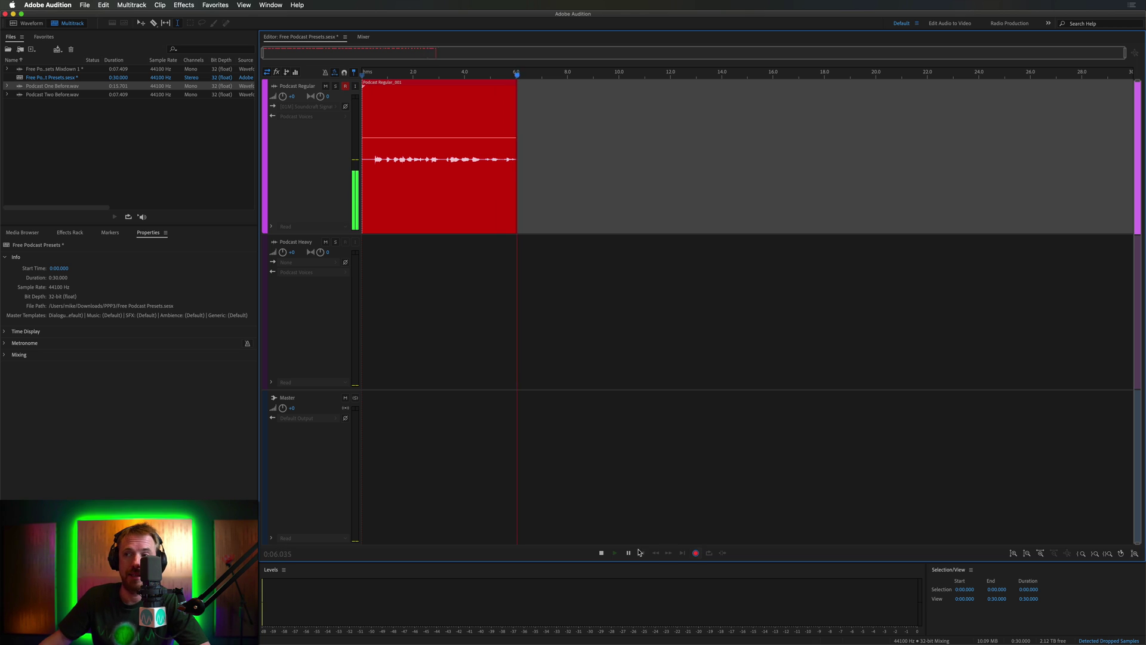
{"action": "left_click", "coordinate": [601, 553]}
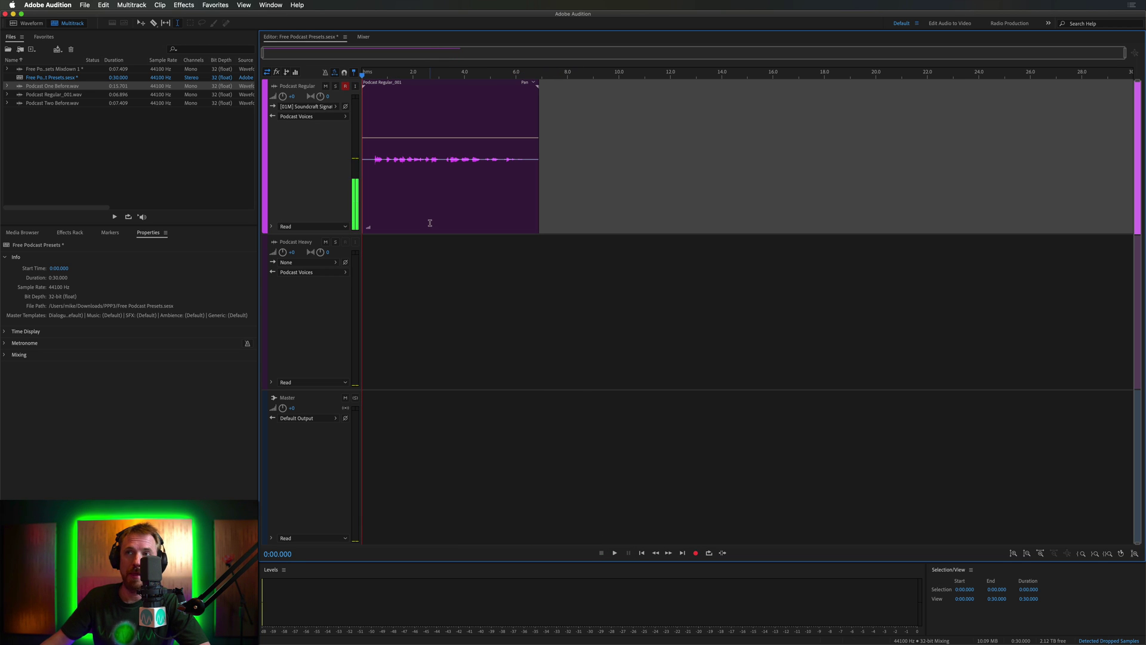
{"action": "left_click", "coordinate": [346, 88]}
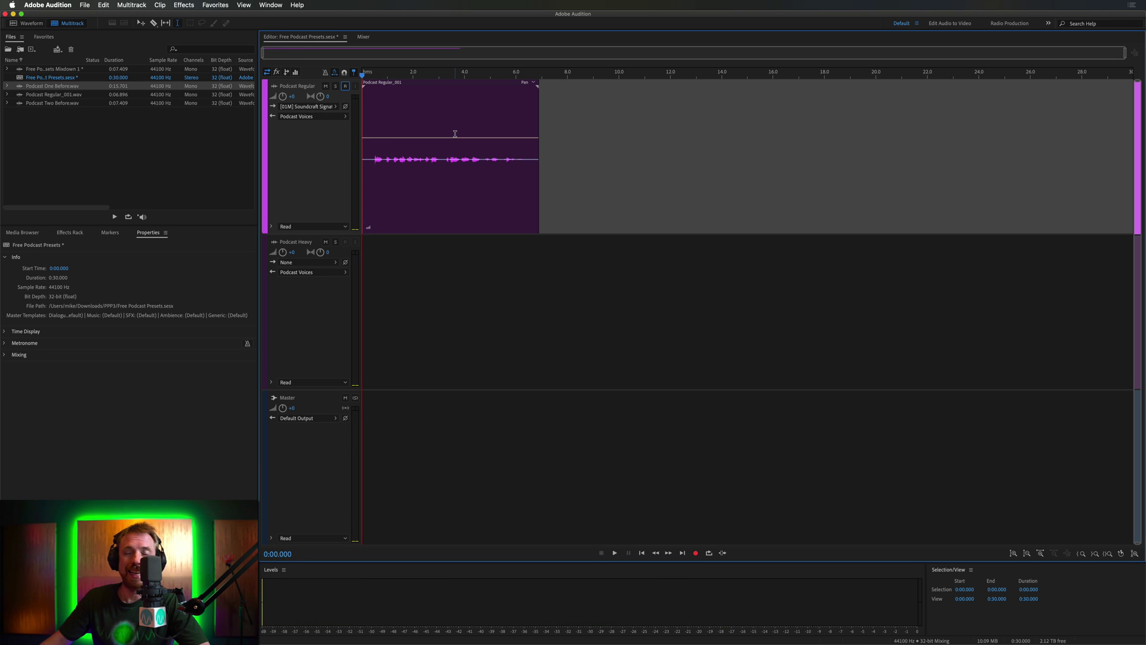
Normalize the whole Podcast Regular_001 take to -0.1 dB, then play it in the multitrack session
{"action": "double_click", "coordinate": [409, 176]}
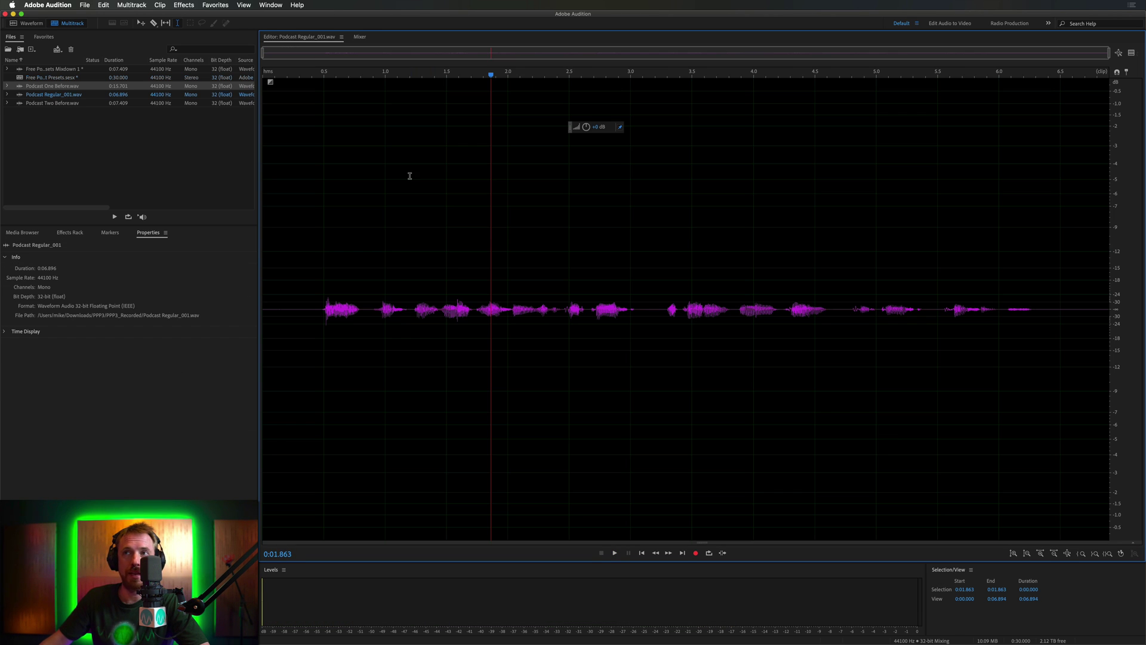
{"action": "double_click", "coordinate": [385, 172]}
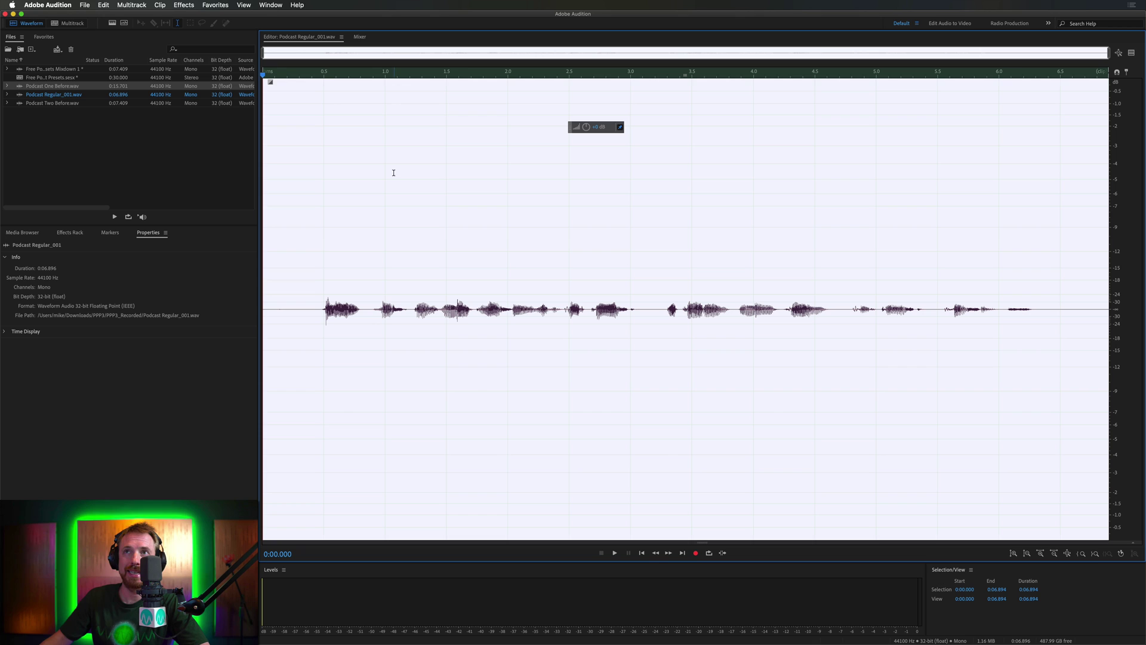
{"action": "left_click", "coordinate": [213, 6]}
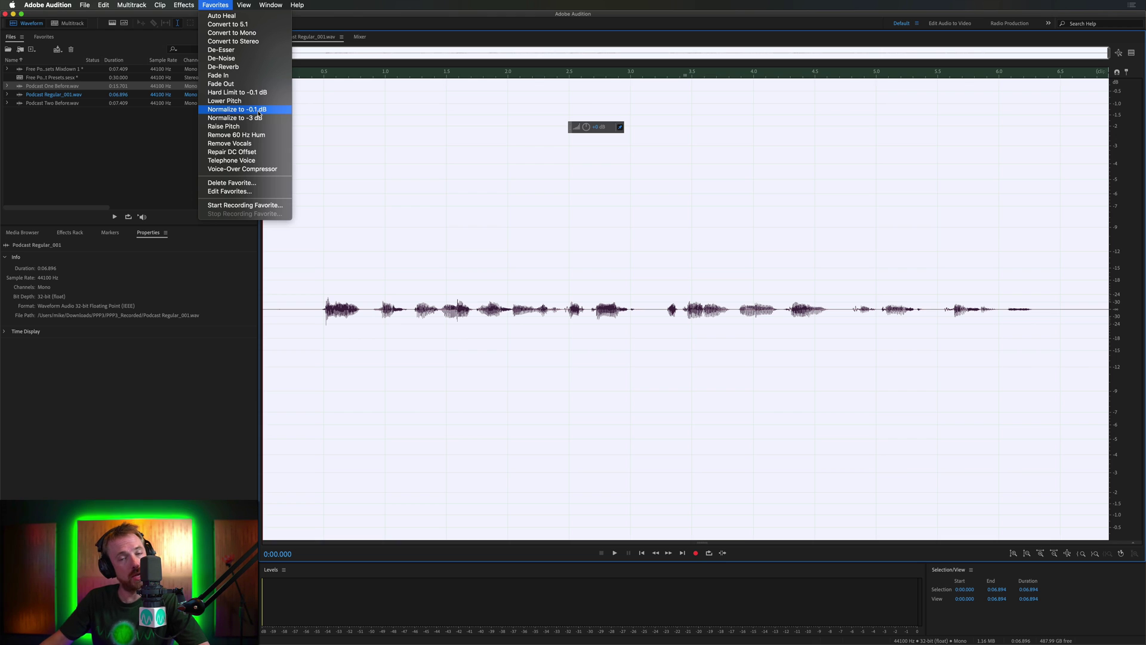
{"action": "left_click", "coordinate": [258, 111]}
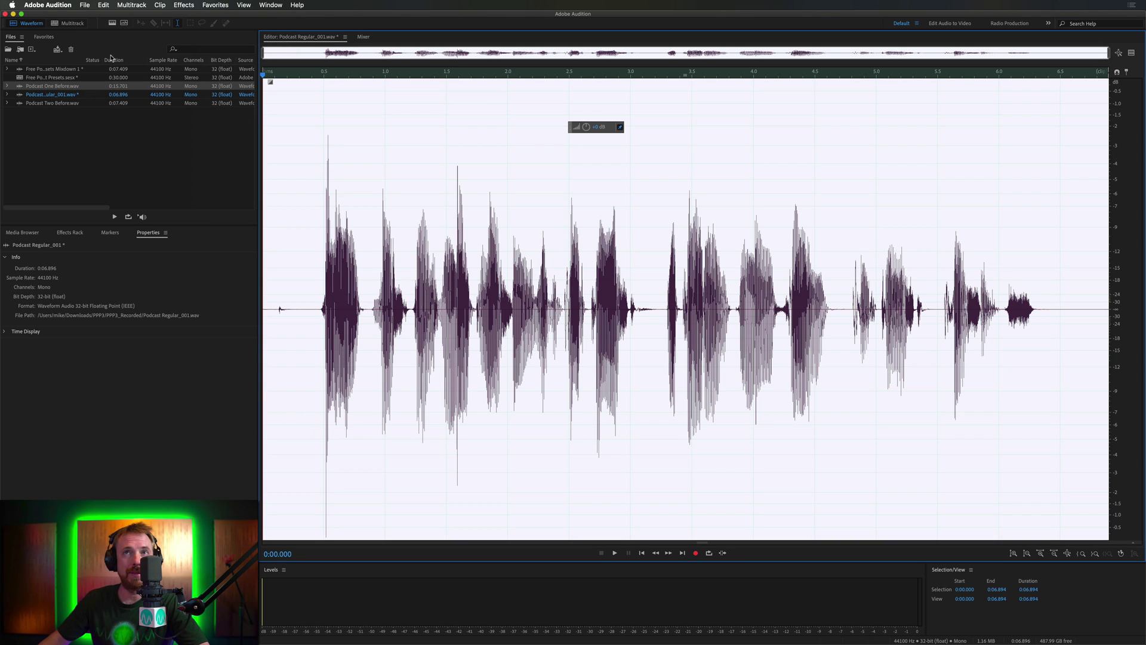
{"action": "left_click", "coordinate": [68, 23]}
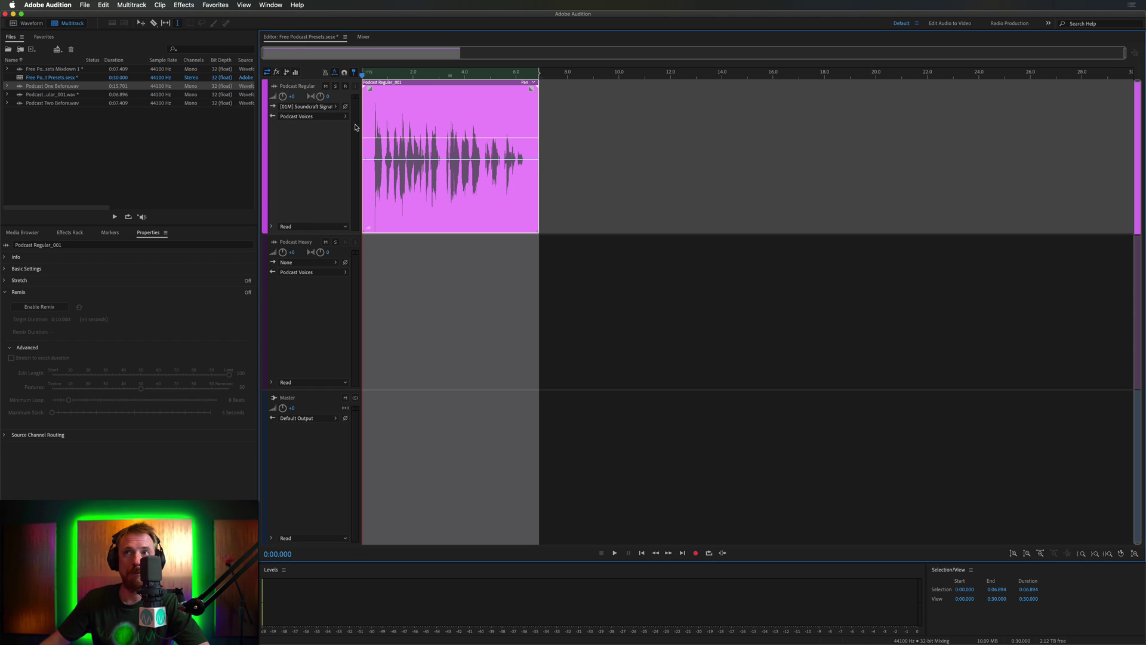
{"action": "key", "text": "space"}
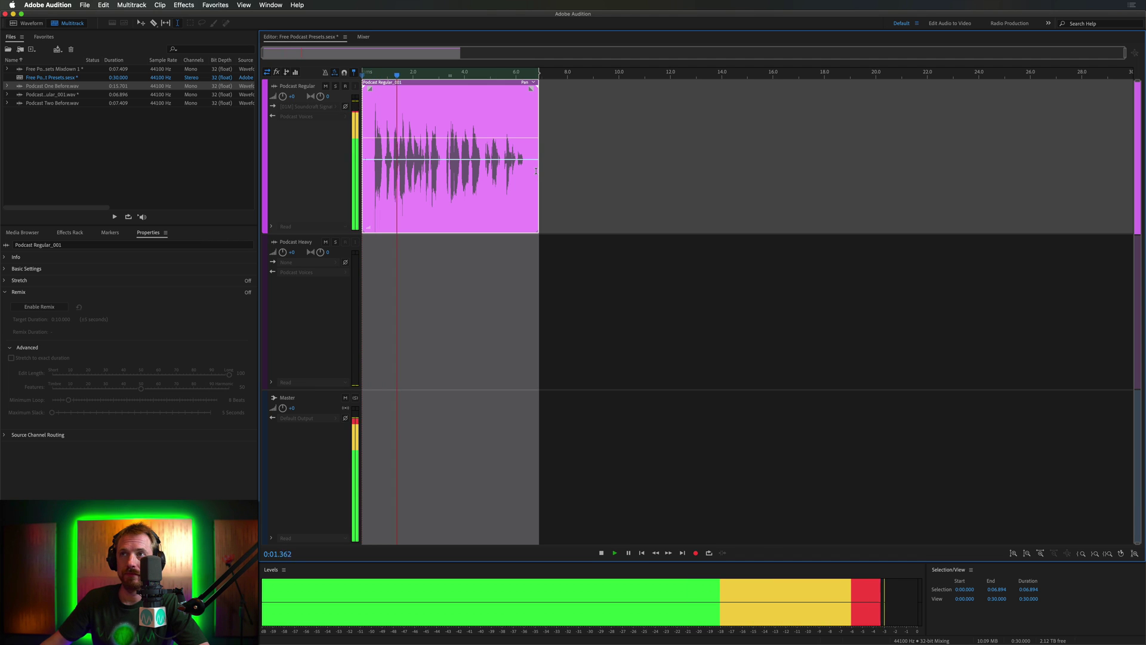